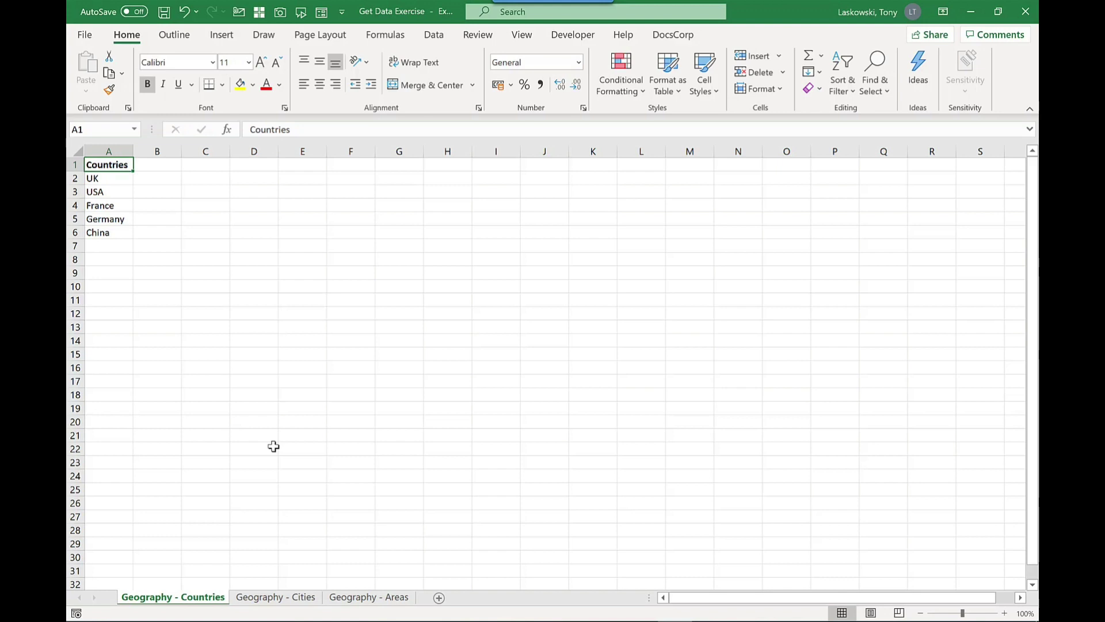
Step: Format the country list A1:A6 as a styled table and go to the Data commands for Geography
key("shift+Down")
key("shift+Down")
key("shift+Down")
key("shift+Down")
key("shift+Down")
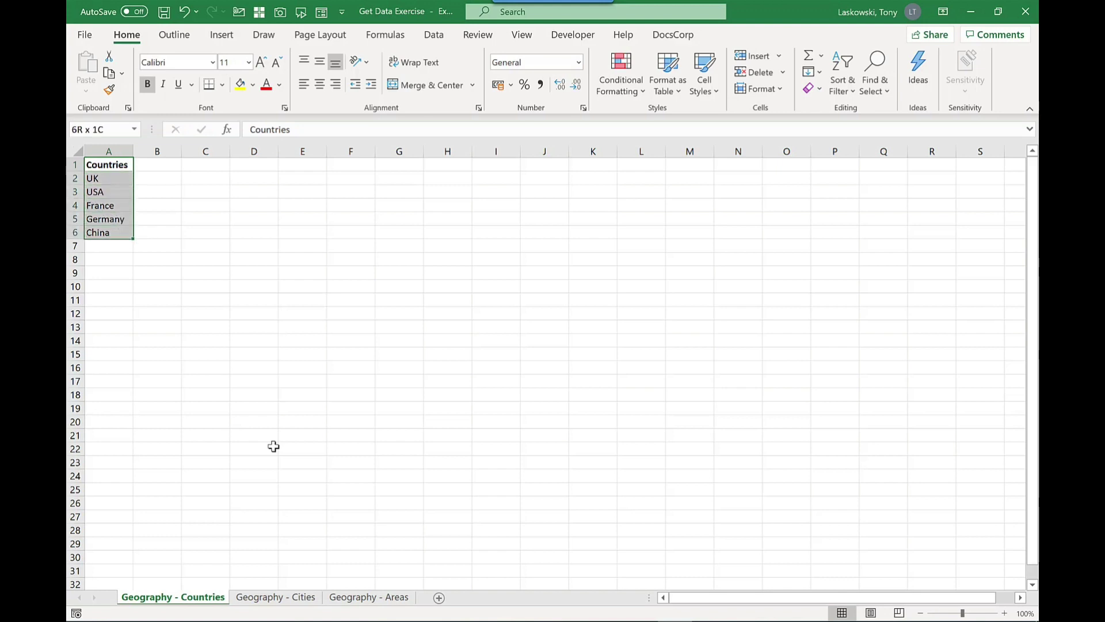
left_click(667, 89)
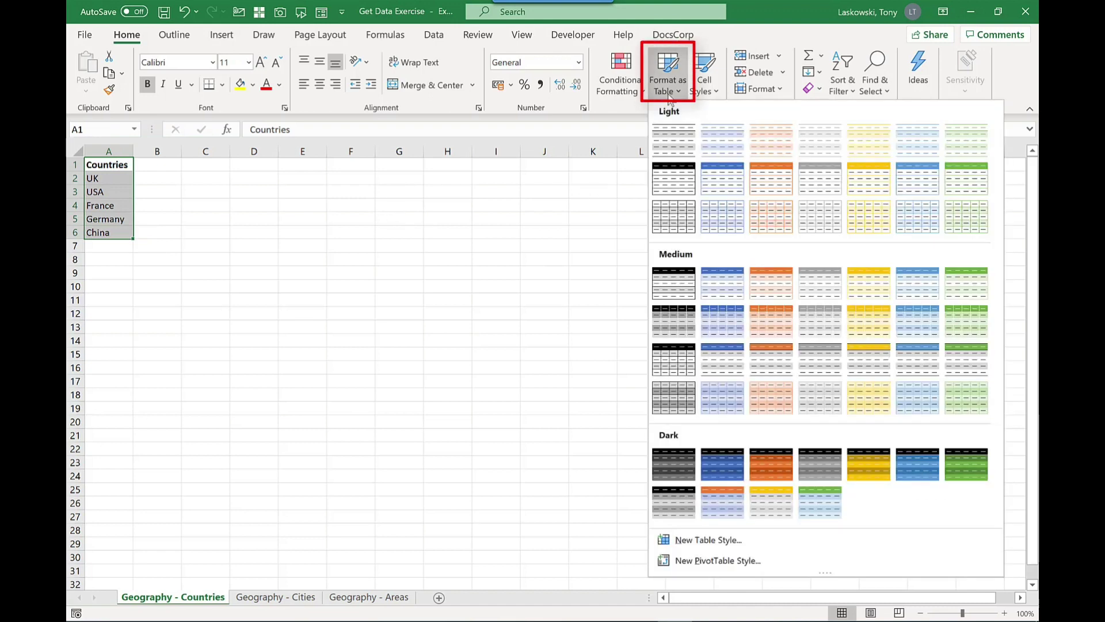
left_click(672, 179)
left_click(600, 381)
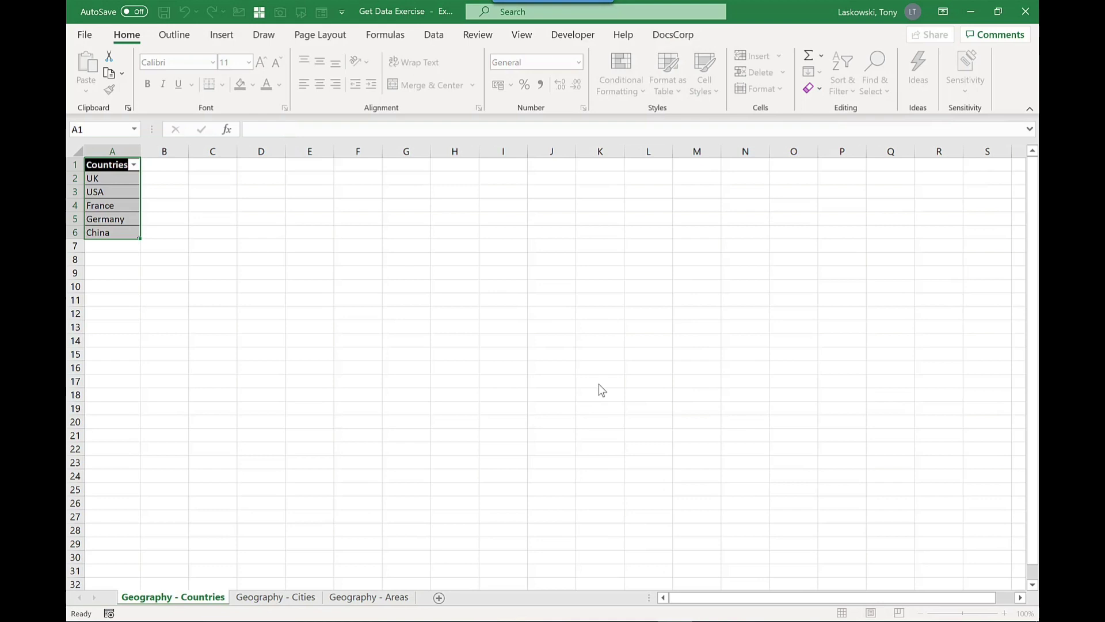
left_click(439, 36)
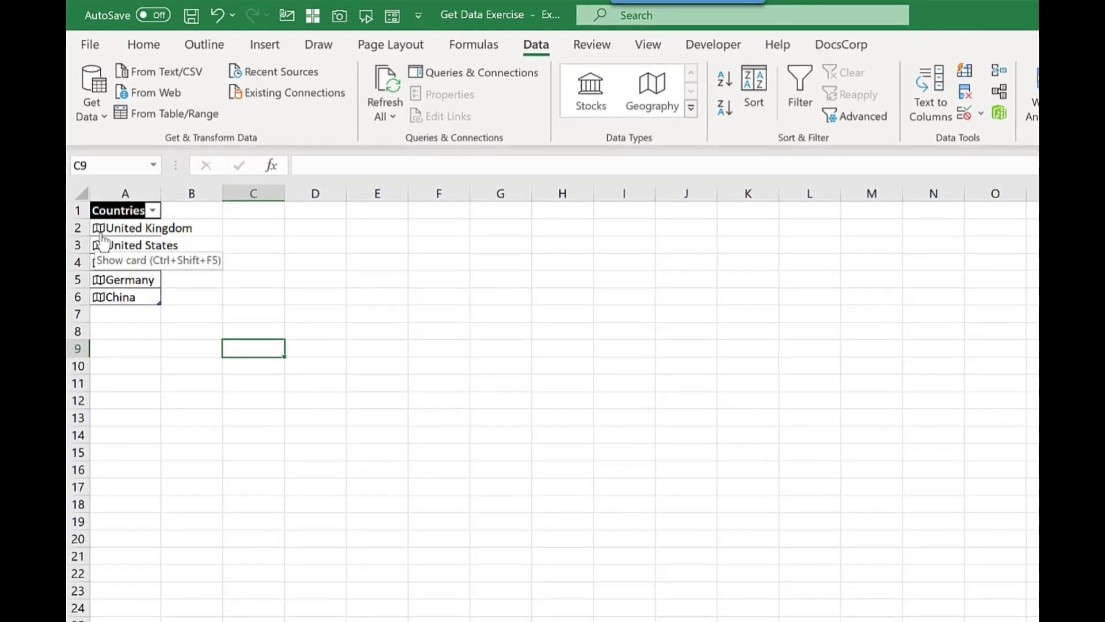
left_click(124, 367)
left_click(101, 233)
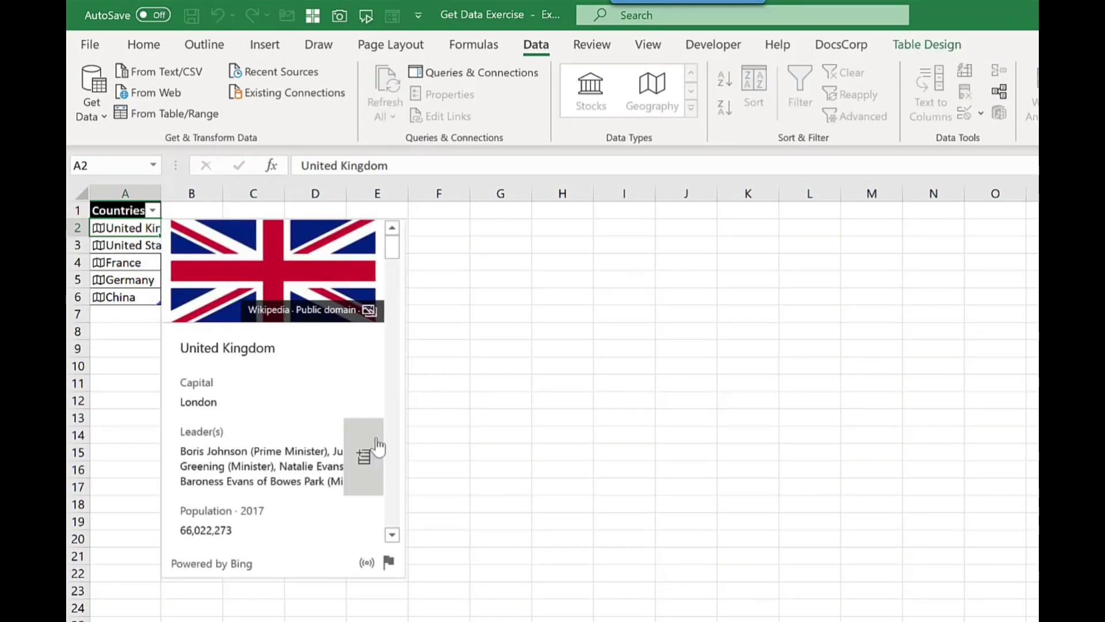
scroll(390, 538, "down", 3)
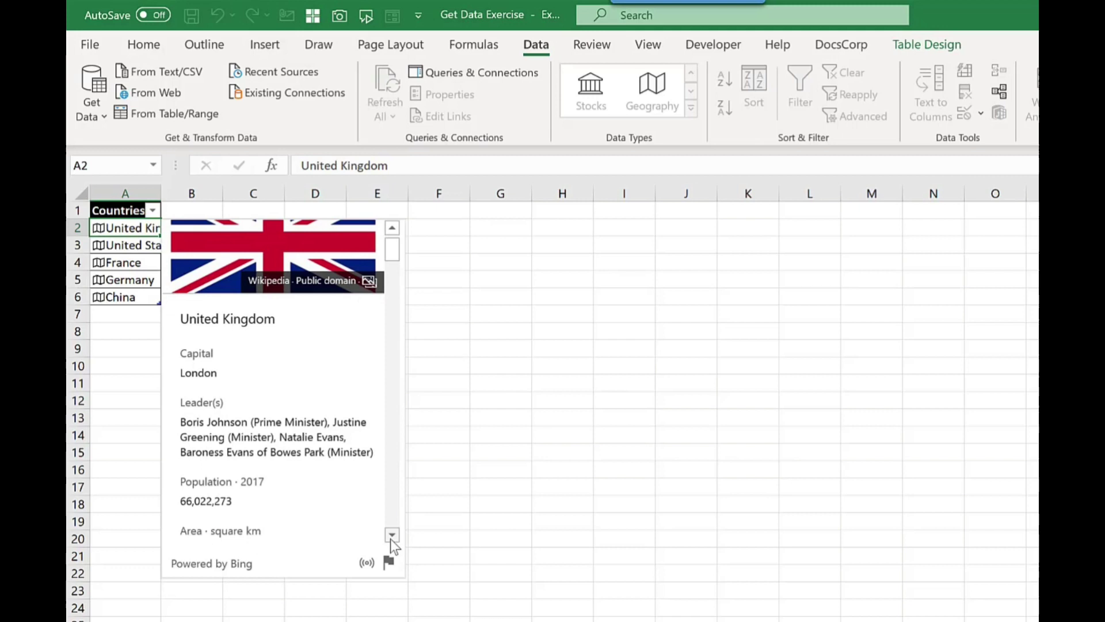
scroll(390, 538, "down", 2)
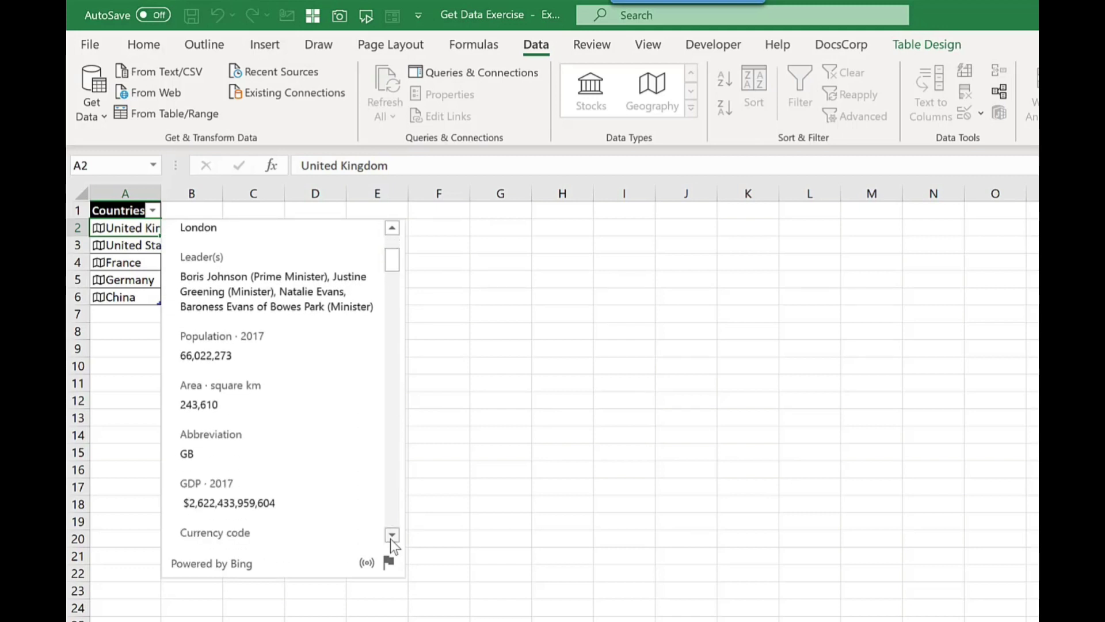
left_click(125, 226)
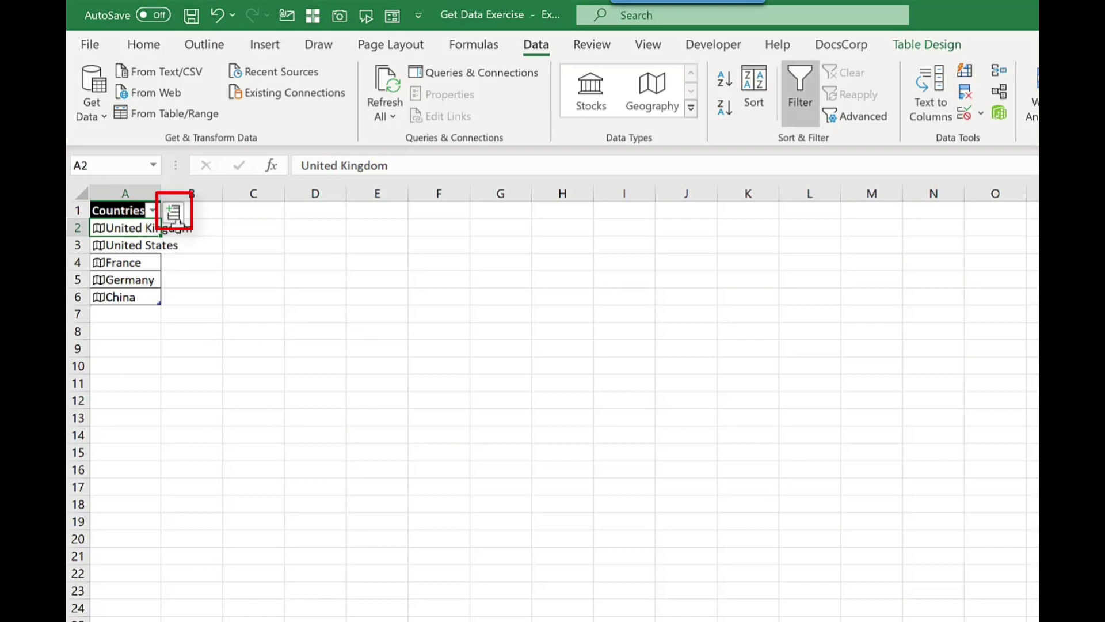
Step: Add a Population column from the country data to the Countries table
left_click(175, 214)
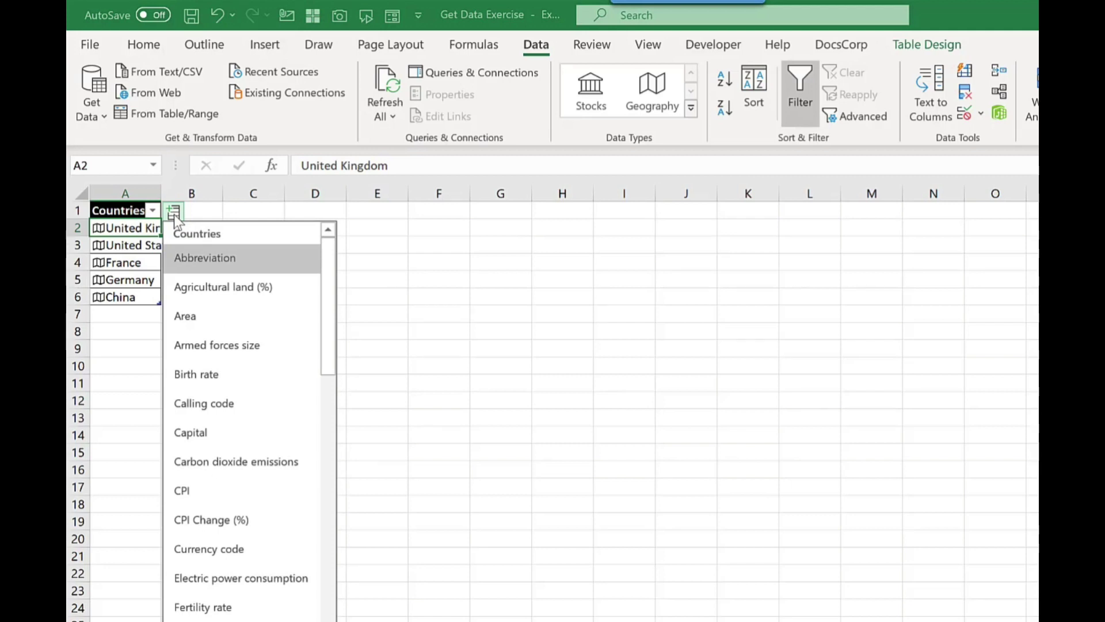
key("Down")
key("Down")
key("Down")
key("Down")
key("Down")
key("Down")
key("Down")
key("Down")
key("Down")
scroll(242, 402, "down", 1)
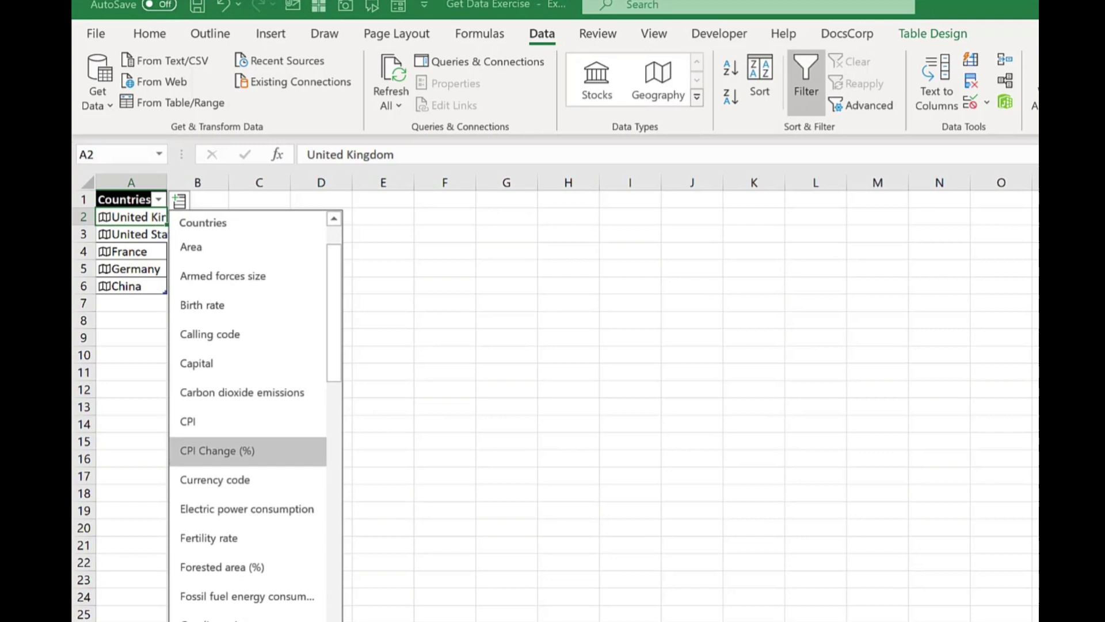
scroll(247, 414, "down", 3)
left_click(242, 403)
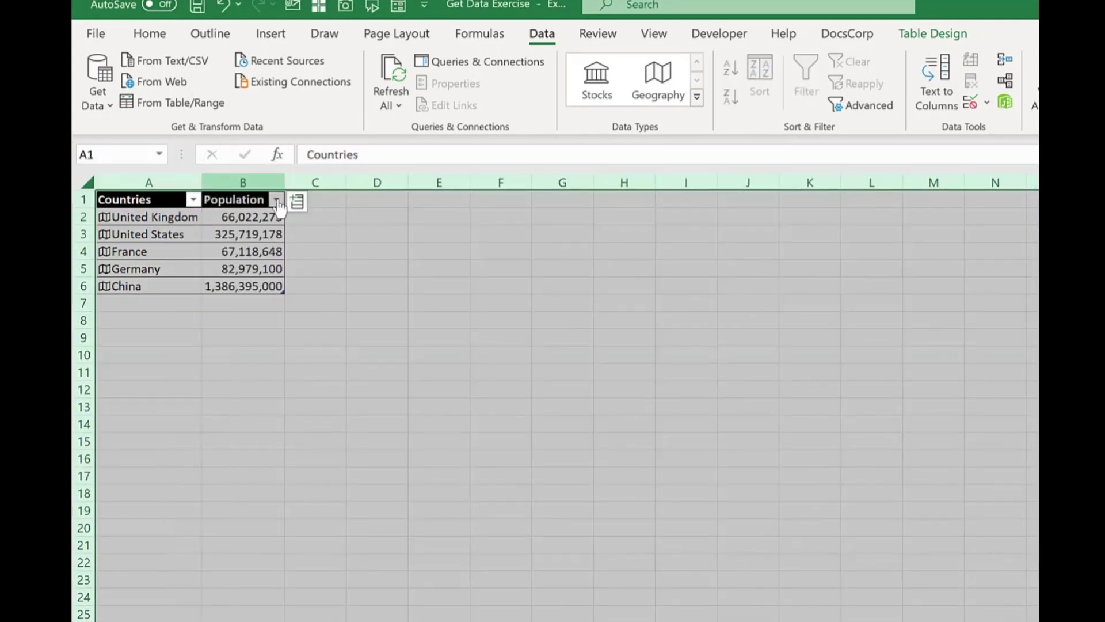
Step: Add a Gasoline price column next to Population
left_click(275, 214)
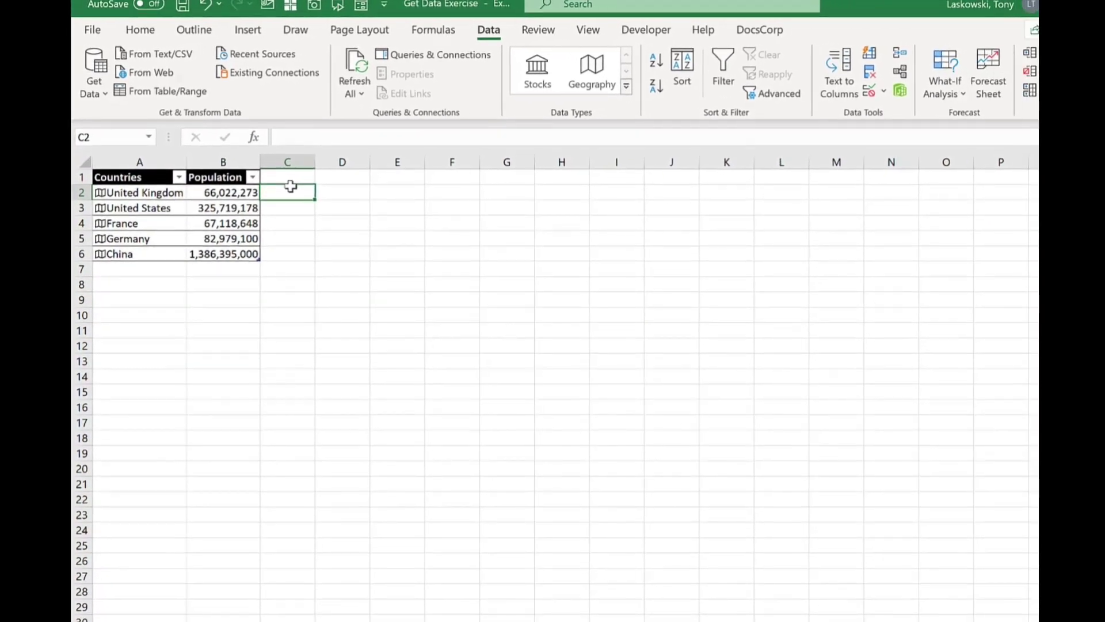
key("Left")
left_click(272, 177)
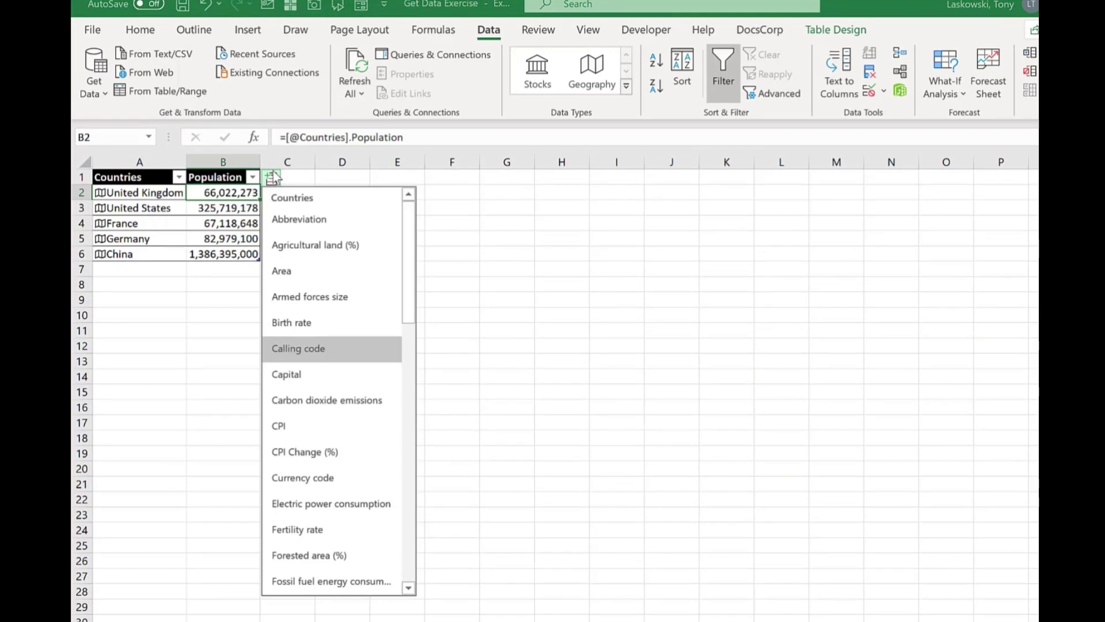
key("g")
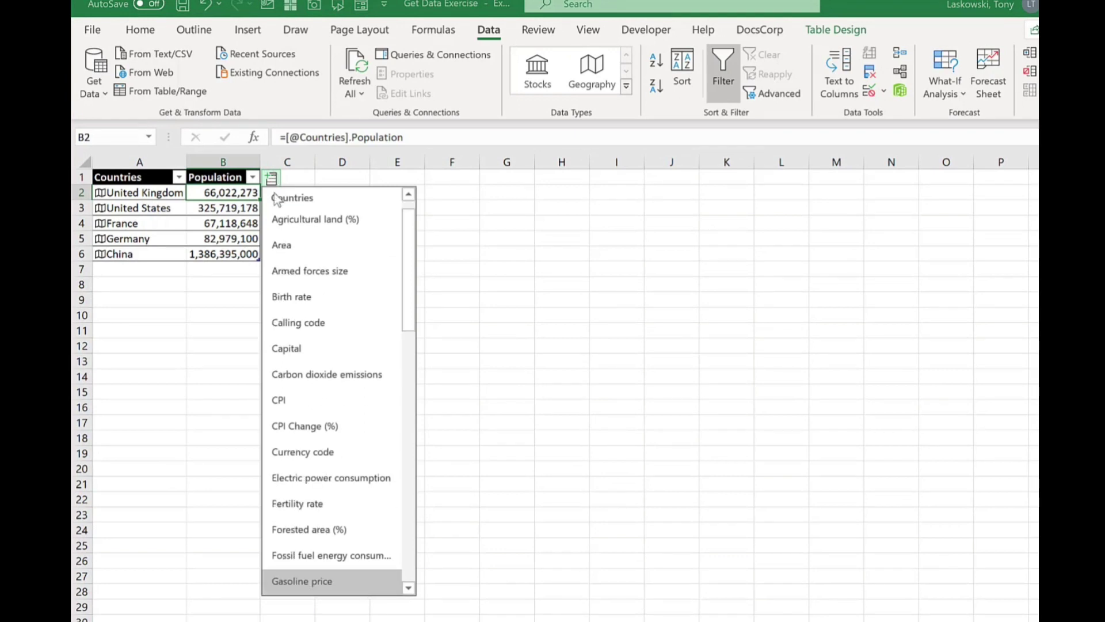
left_click(319, 583)
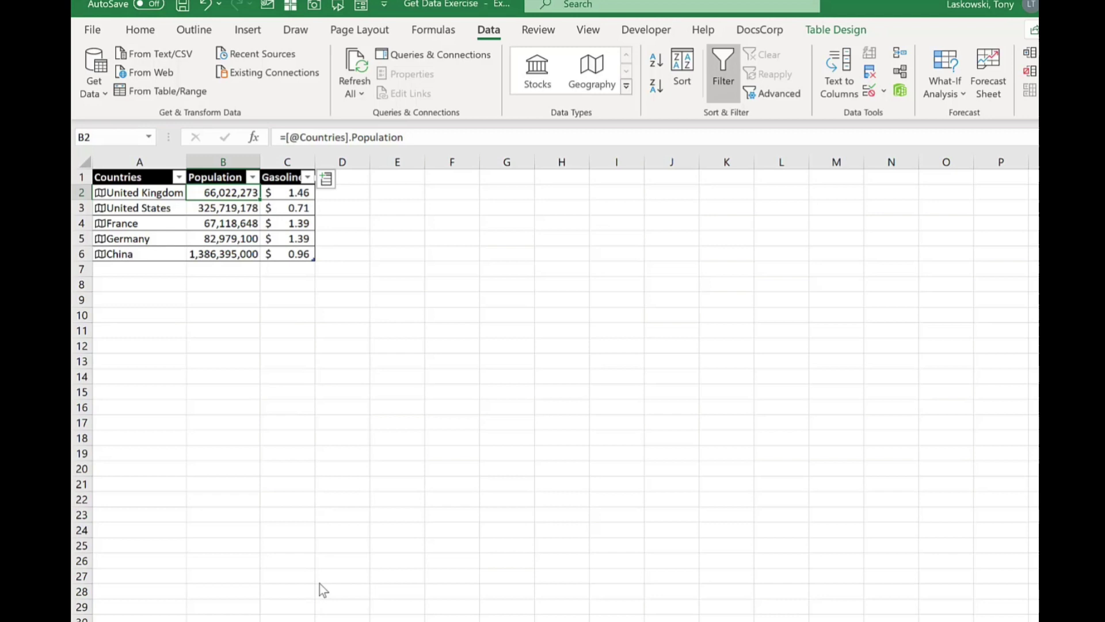
Step: Add Poland and India as new rows in the Countries table, then move to the Cities sheet
left_click(127, 274)
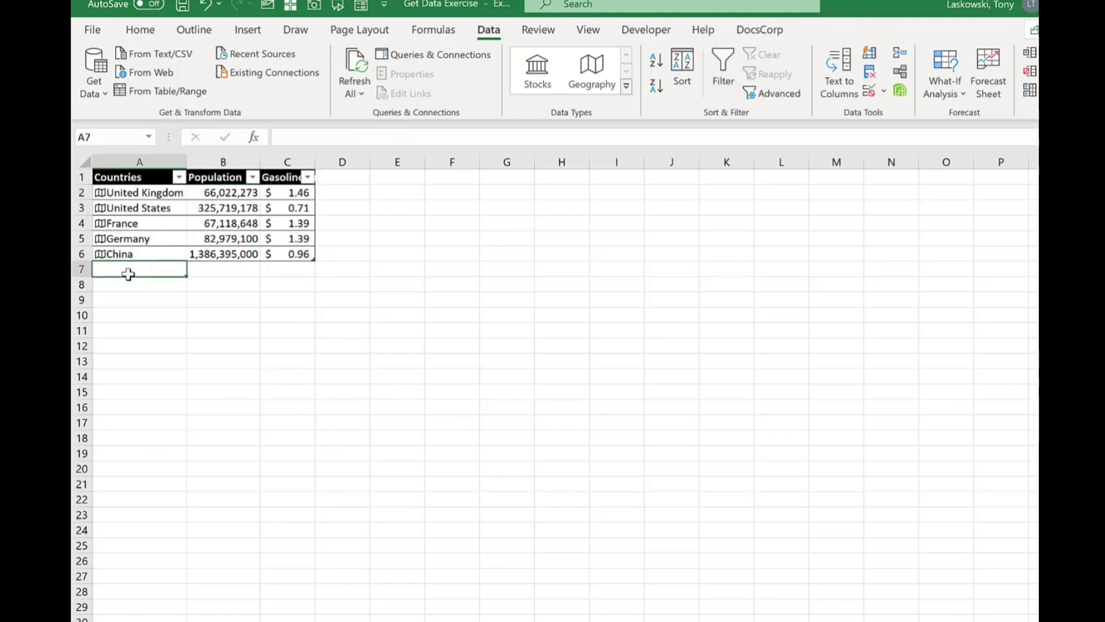
type("Poland")
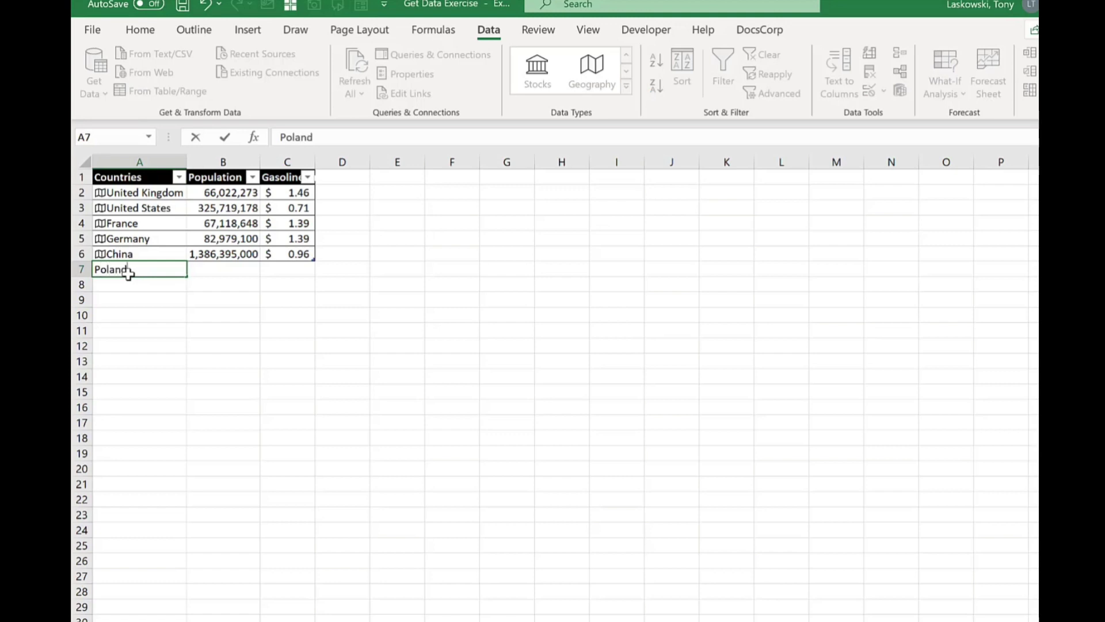
key("Return")
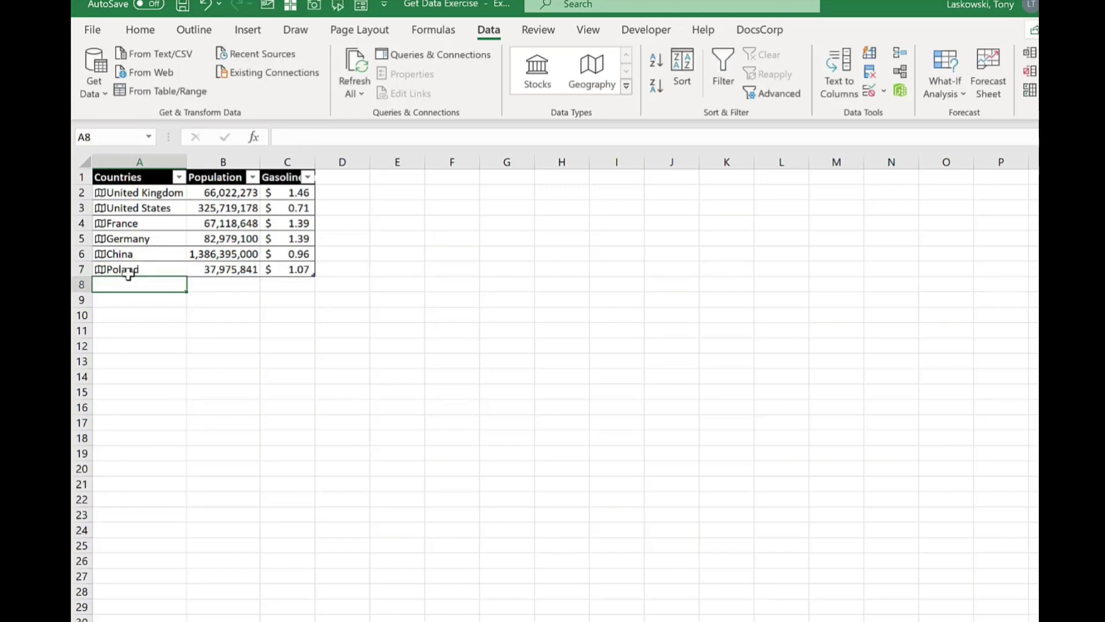
type("India")
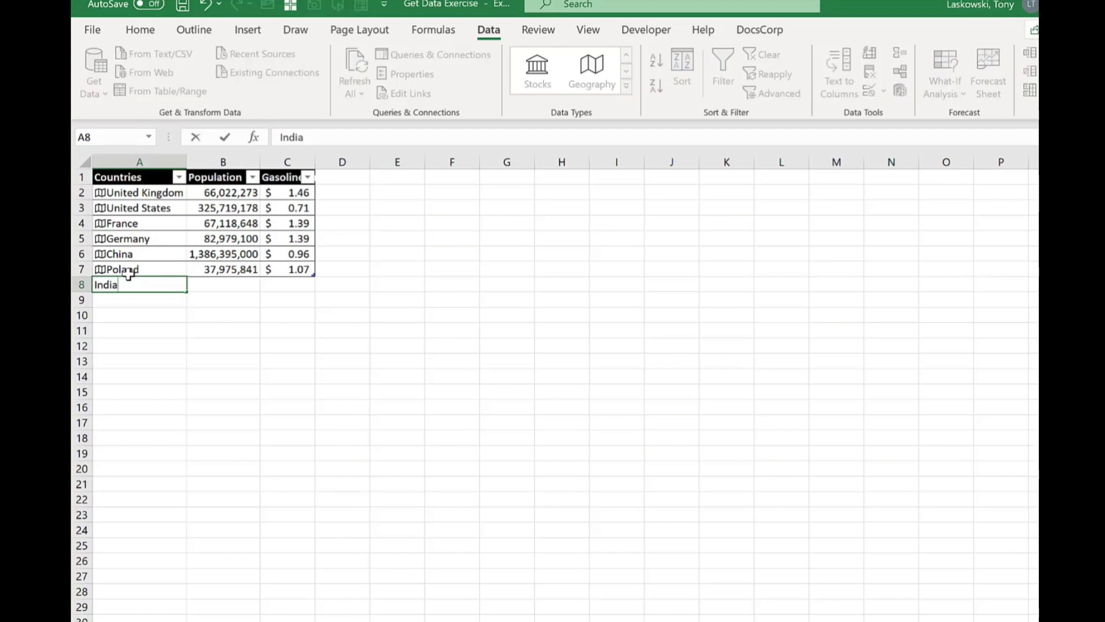
key("Return")
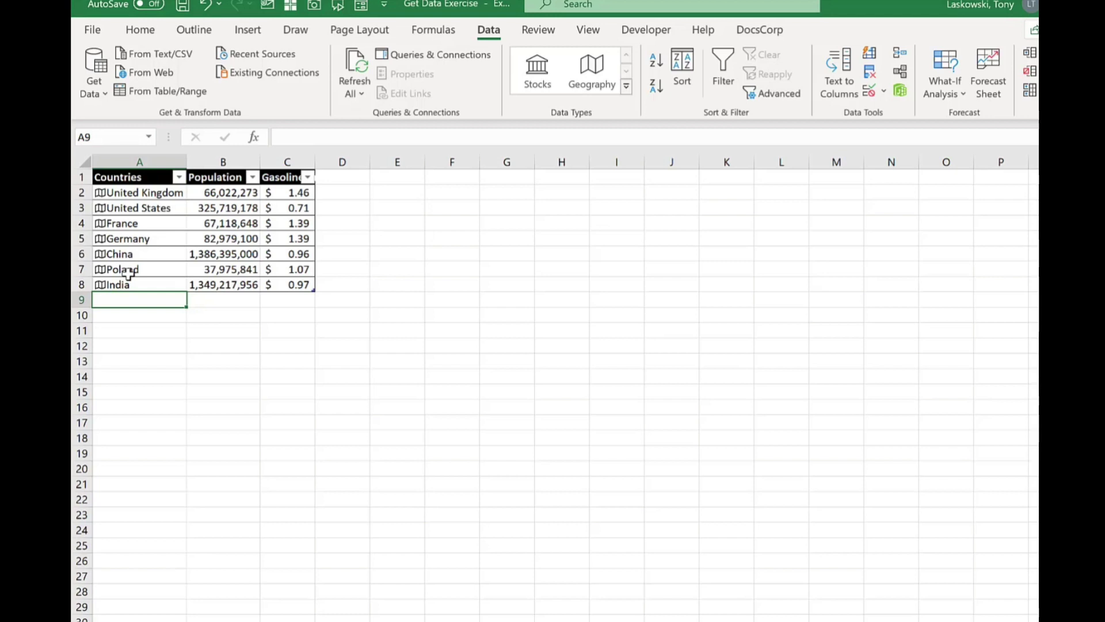
key("ctrl+Page_Down")
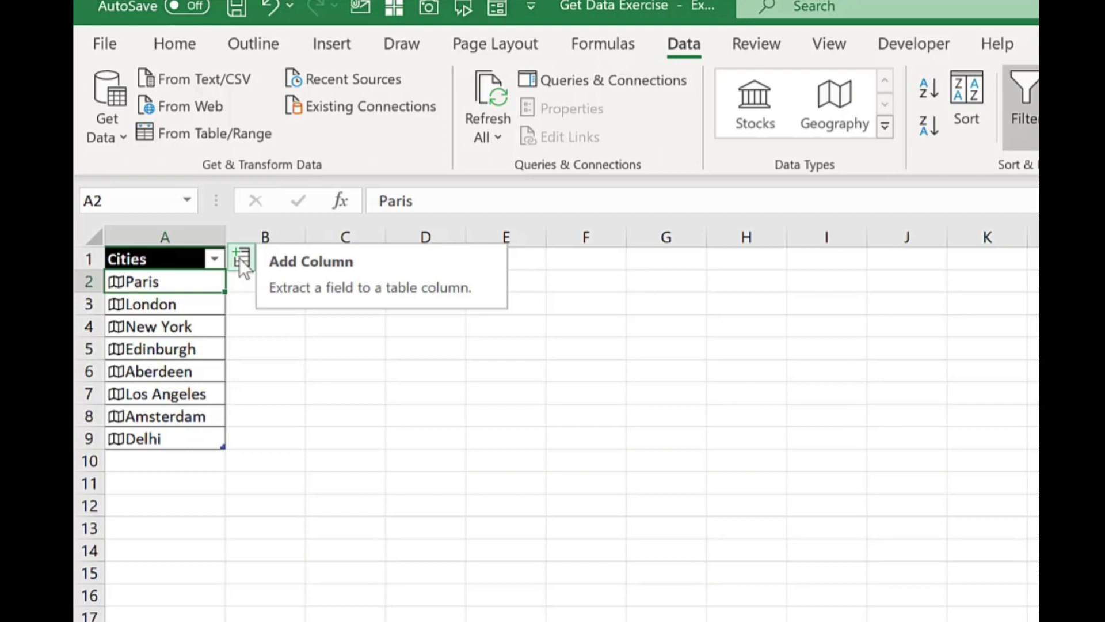
Step: Enter =A2.[Leader(s)] beside the cities so the new column lists each city's leader
left_click(280, 281)
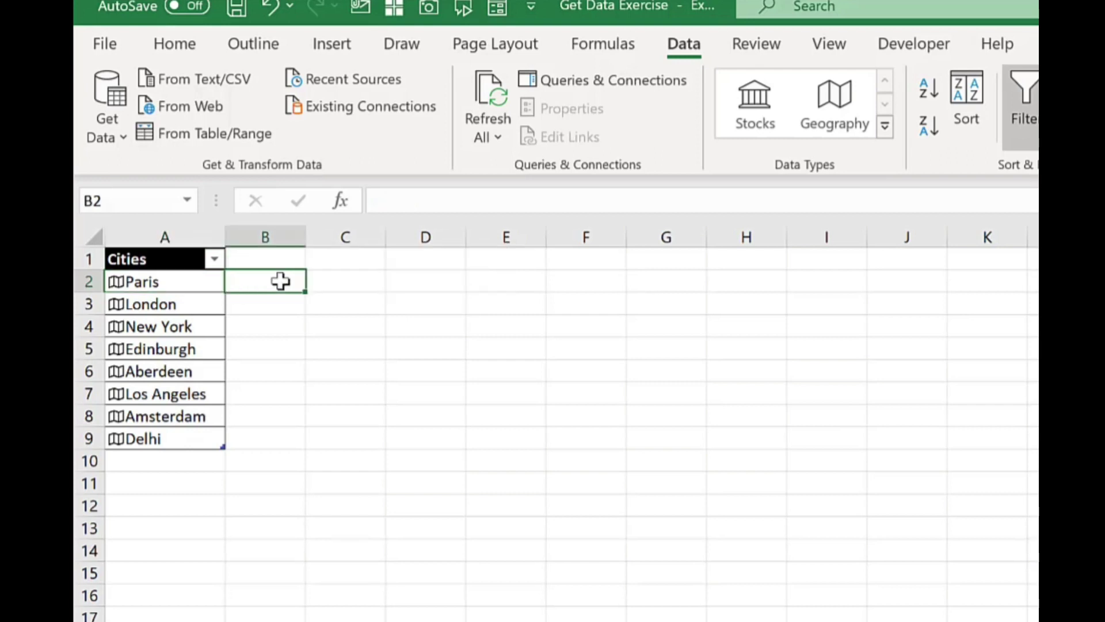
type("=")
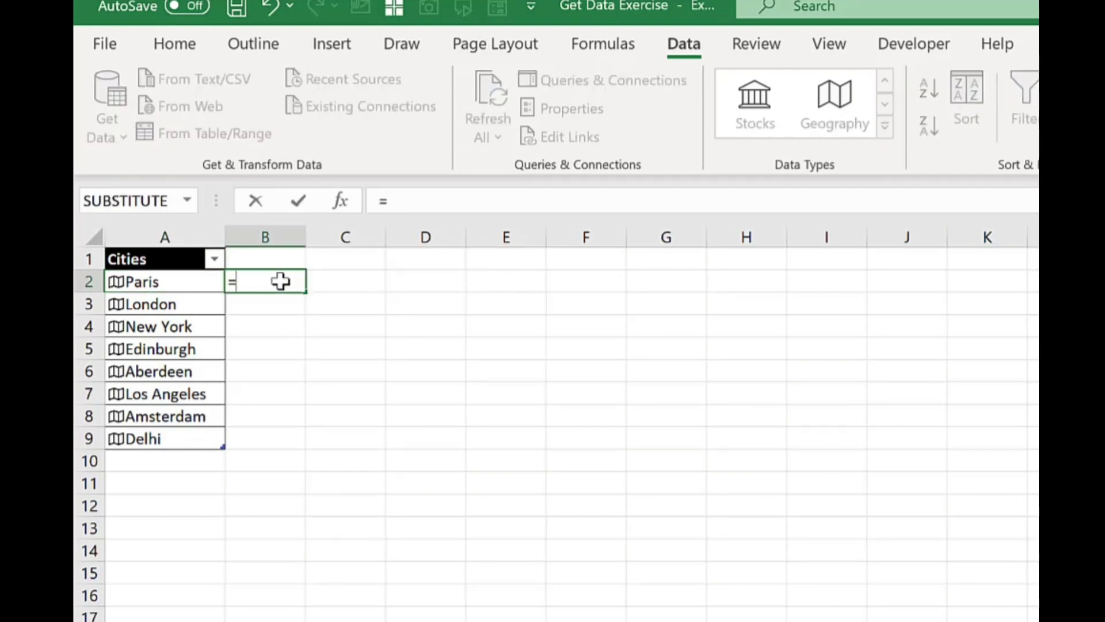
type("a2")
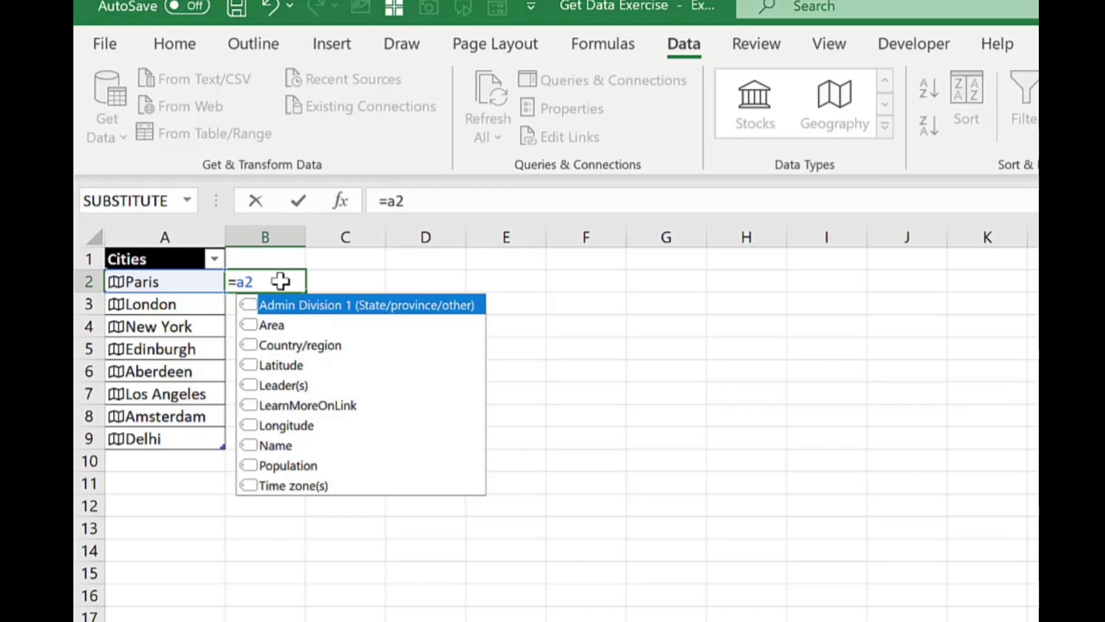
type(".lead")
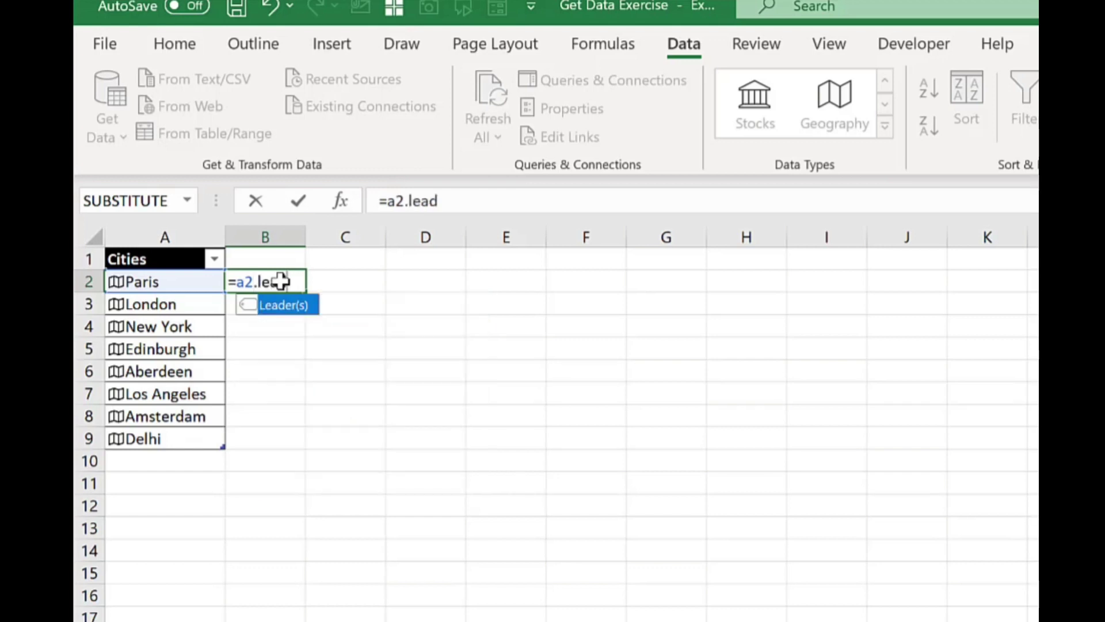
key("Tab")
key("Return")
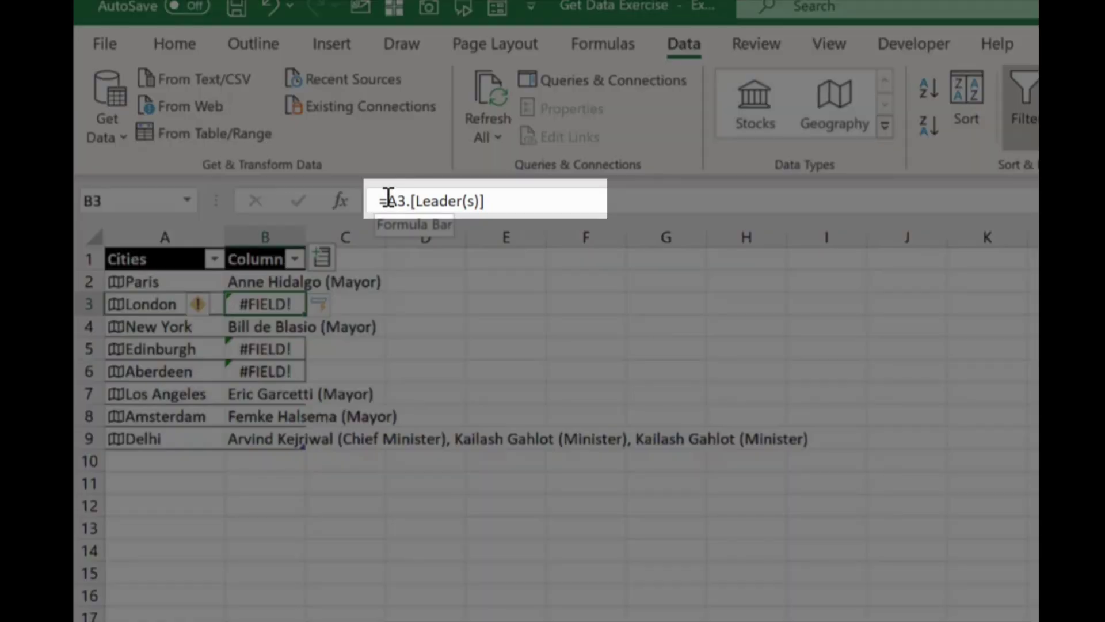
Step: Wrap the leader formula in IFERROR(...,"") so the erroring cities show blank
left_click(388, 199)
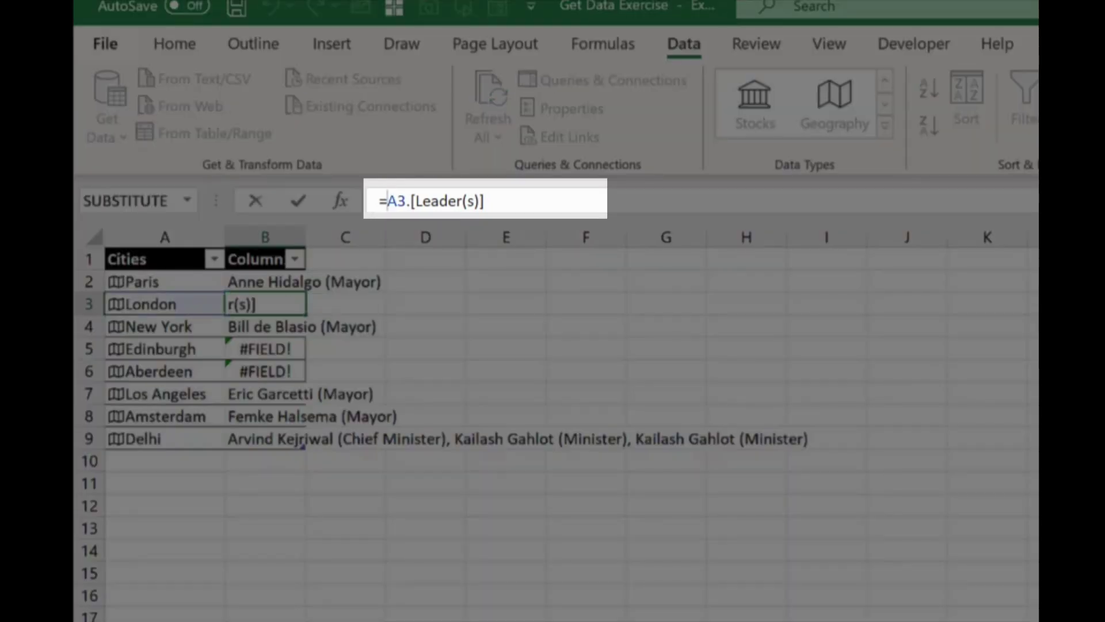
type("iferror")
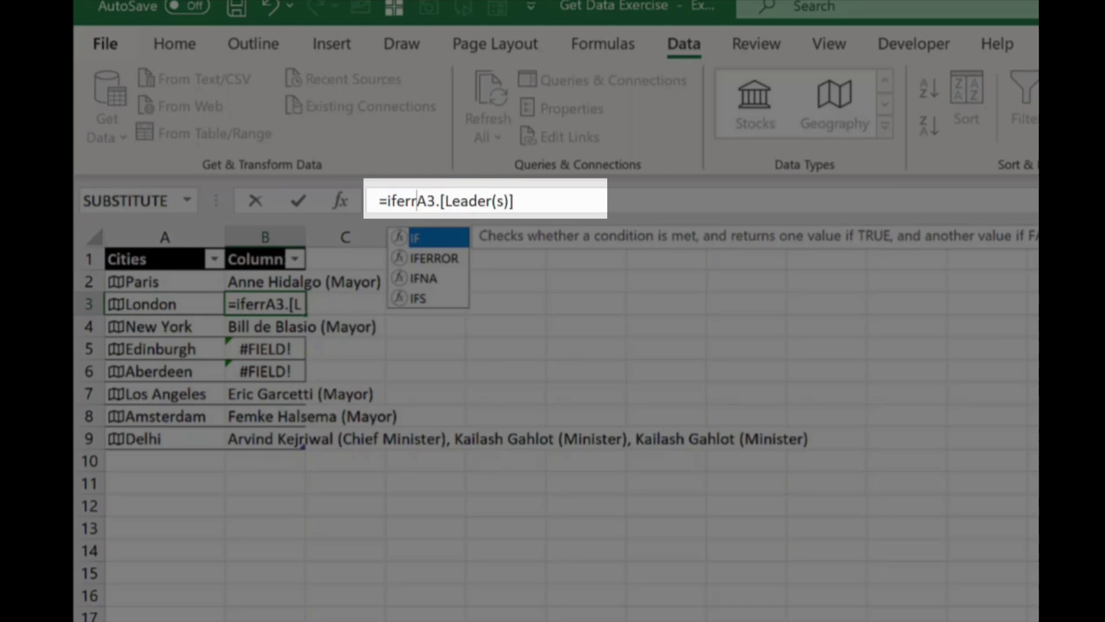
type("(")
key("End")
type(",\"\"")
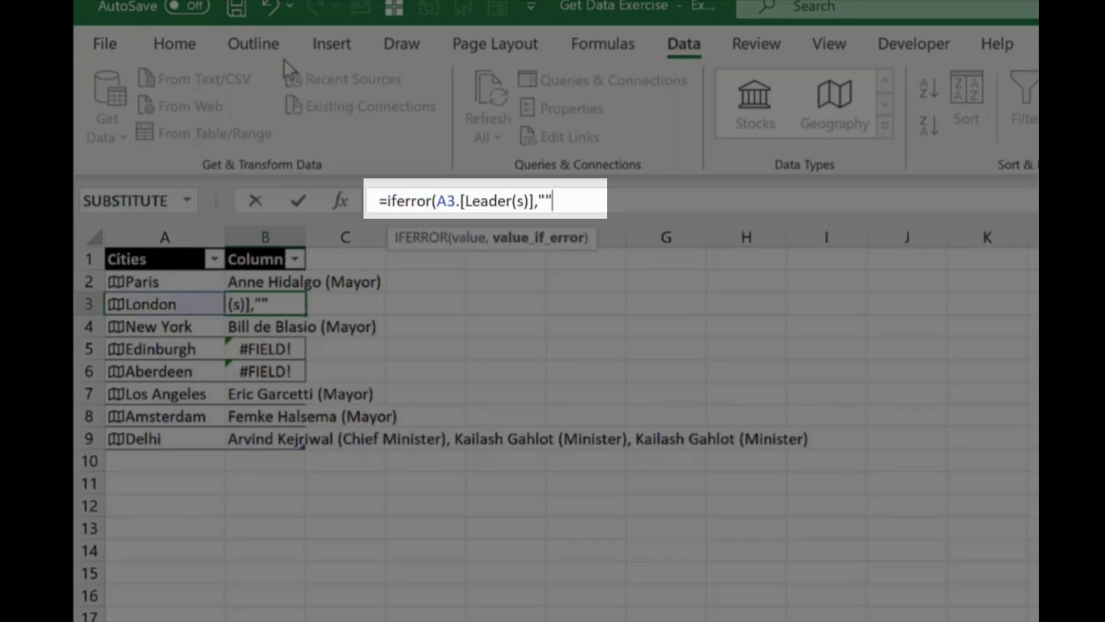
type(")")
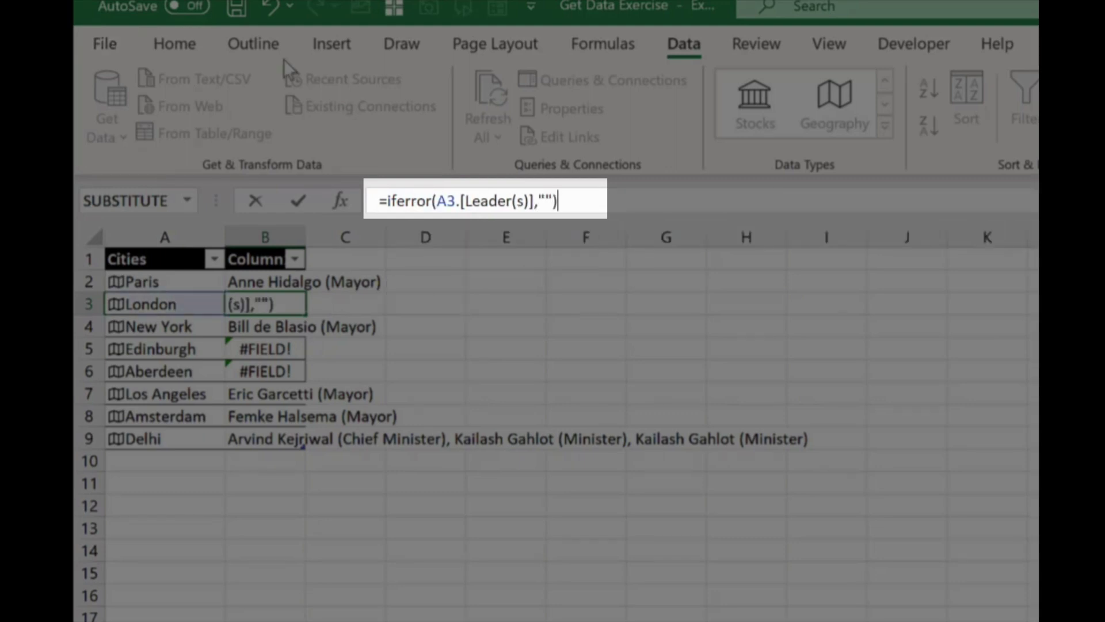
key("Return")
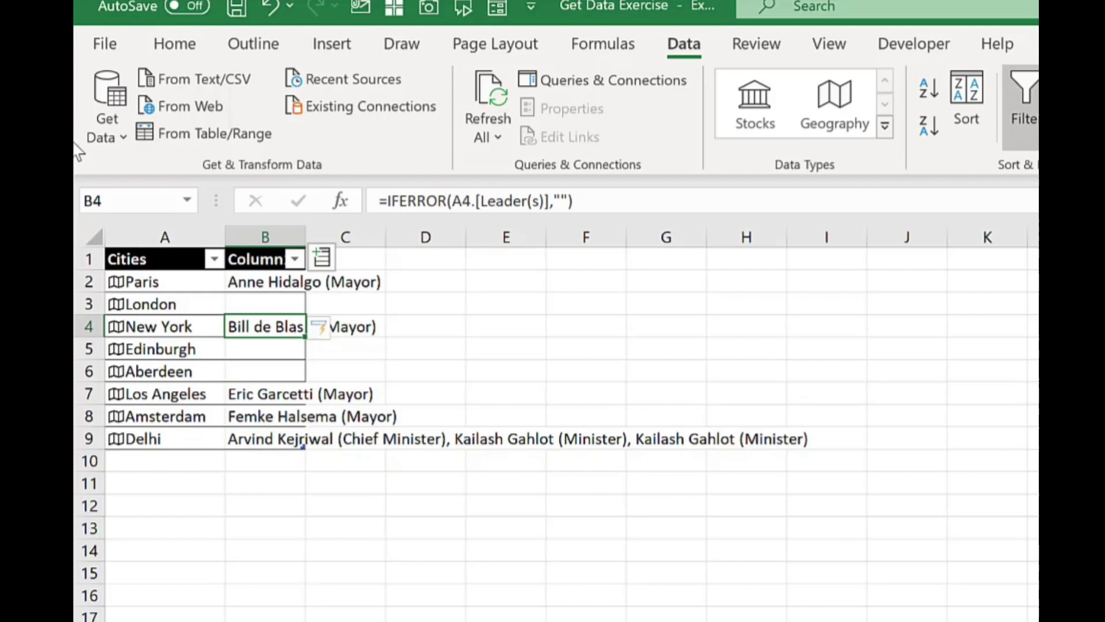
Step: Rename header B1 to Mayor and AutoFit column B to its longest entry
left_click(260, 260)
type("Maj")
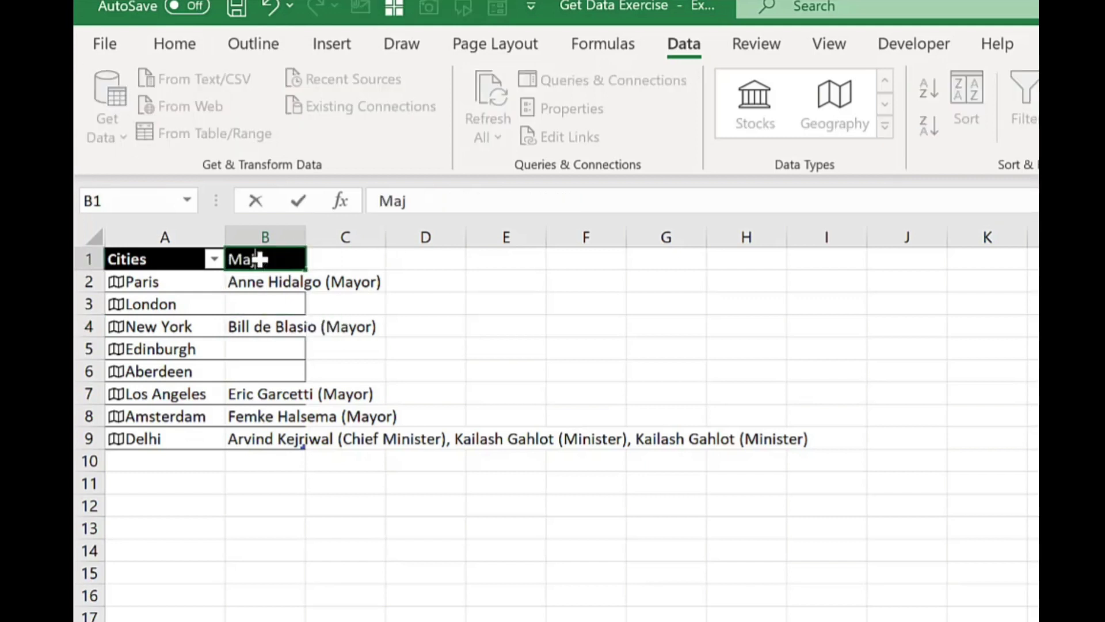
key("BackSpace")
type("yor")
key("Return")
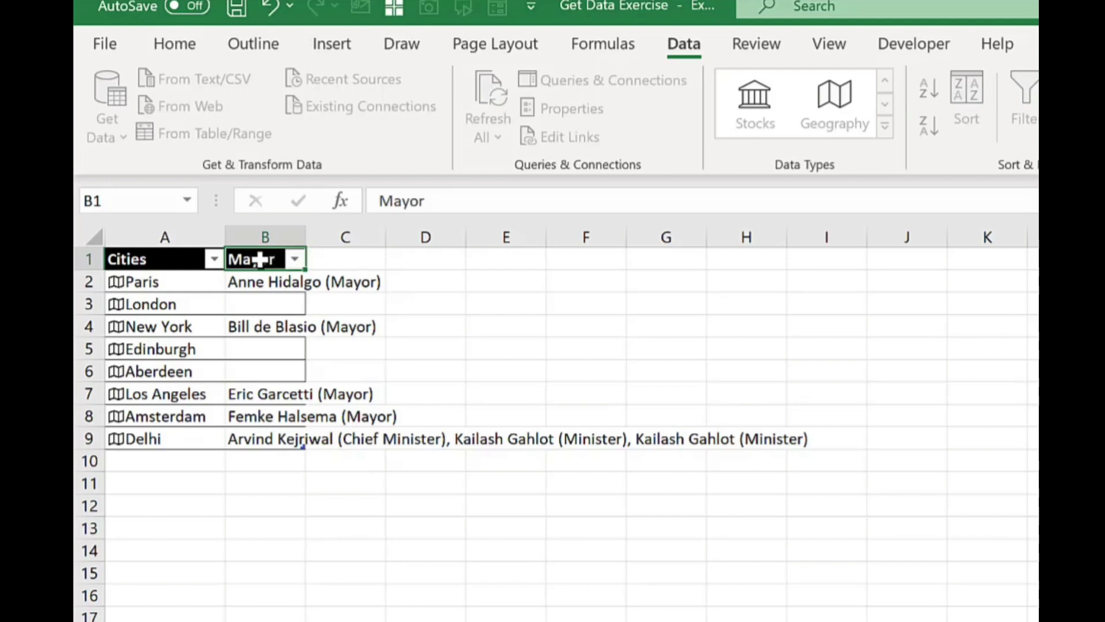
double_click(310, 236)
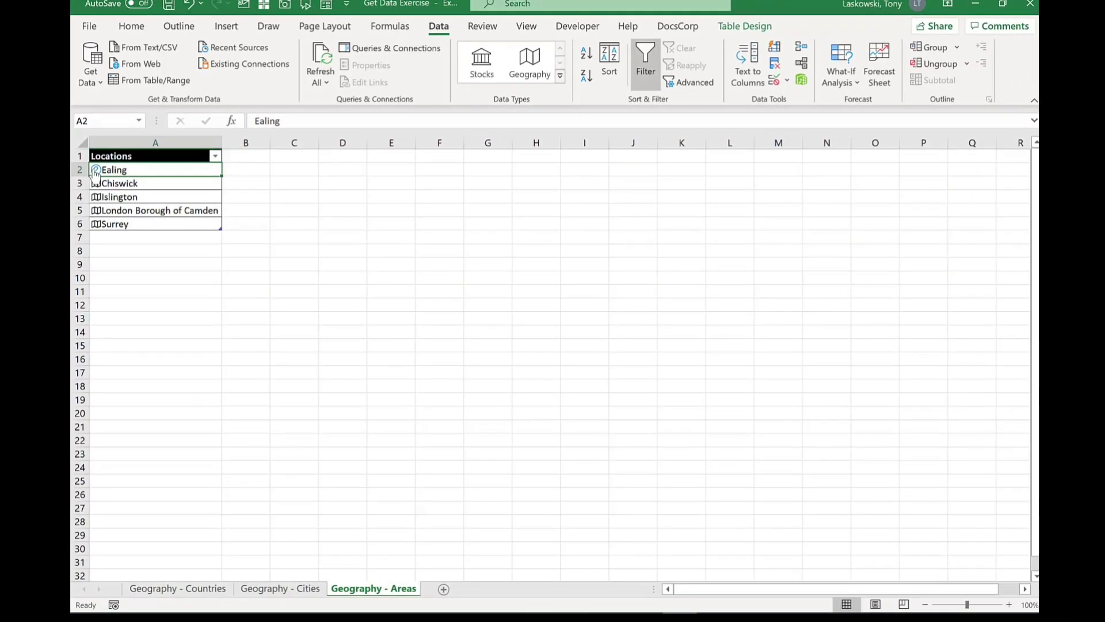
Step: Choose London Borough of Ealing from the suggested matches for Ealing
left_click(96, 170)
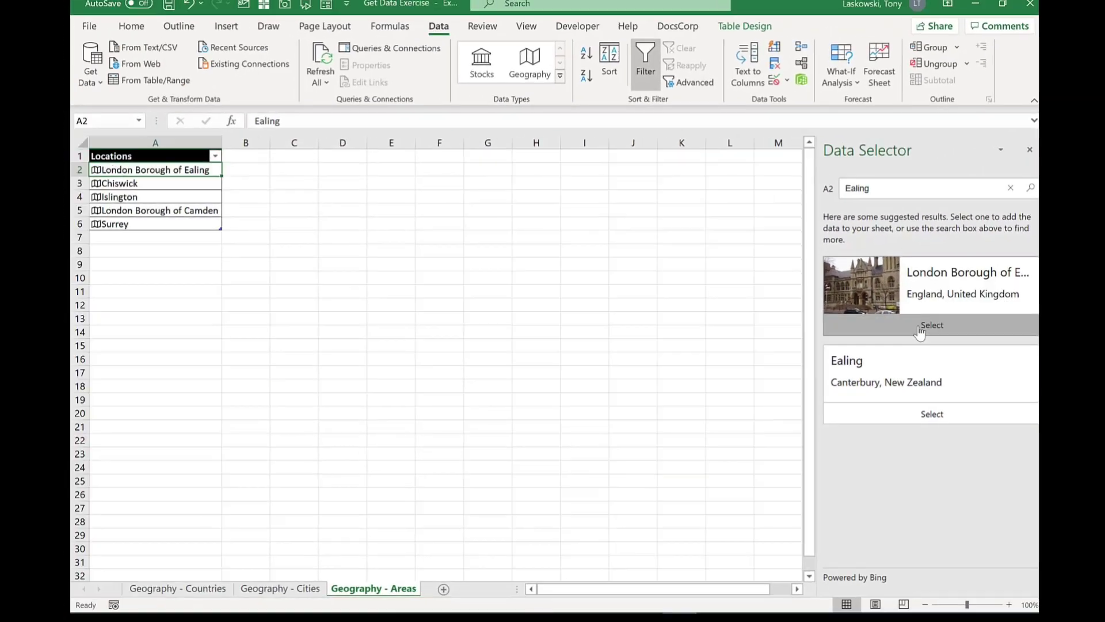
left_click(714, 409)
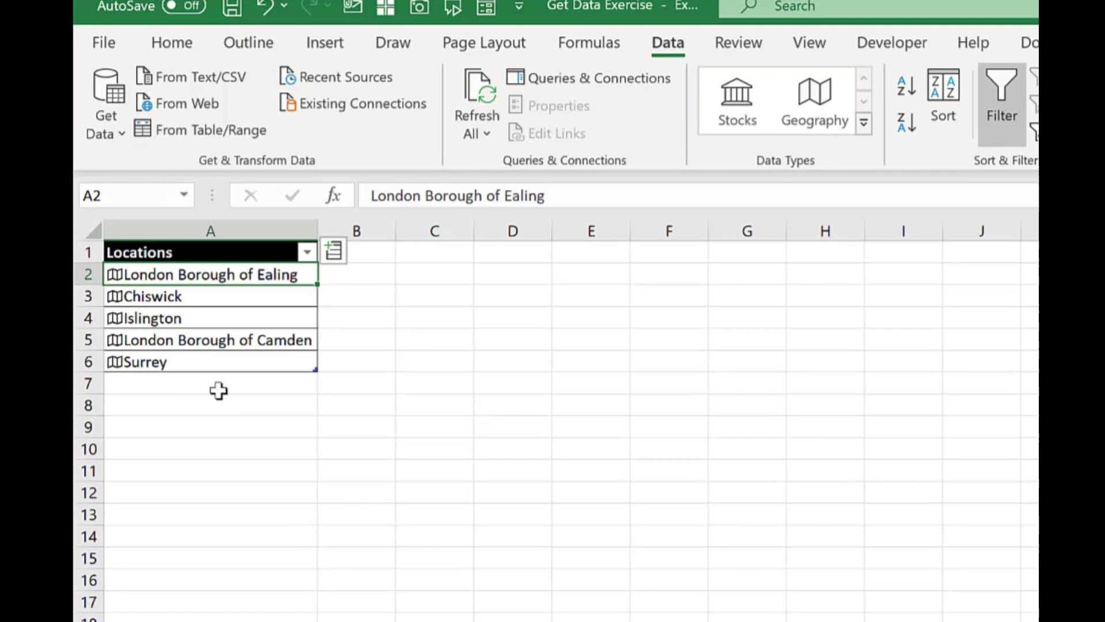
Step: Enter 'Newcastle, county down' as a new location and check its linked details card
left_click(218, 390)
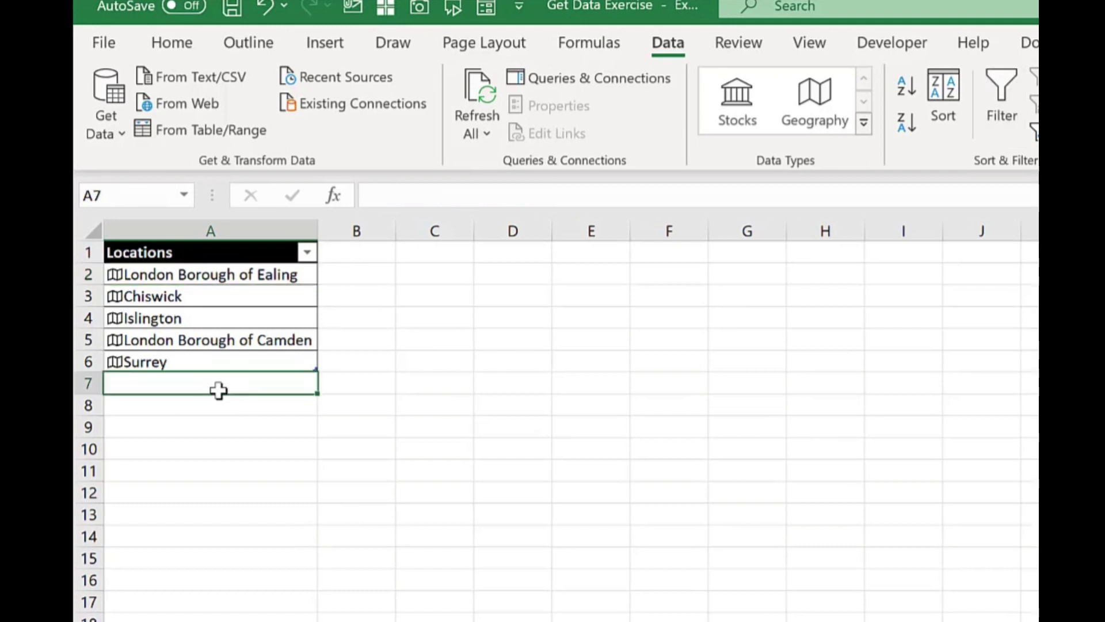
type("Newcastle")
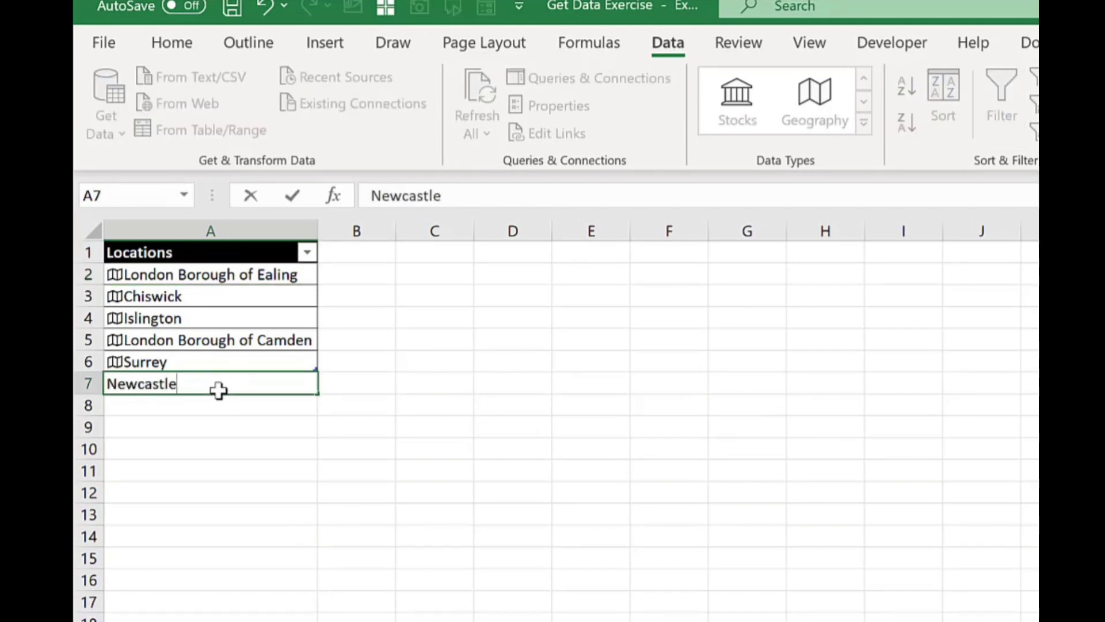
key("ctrl+Return")
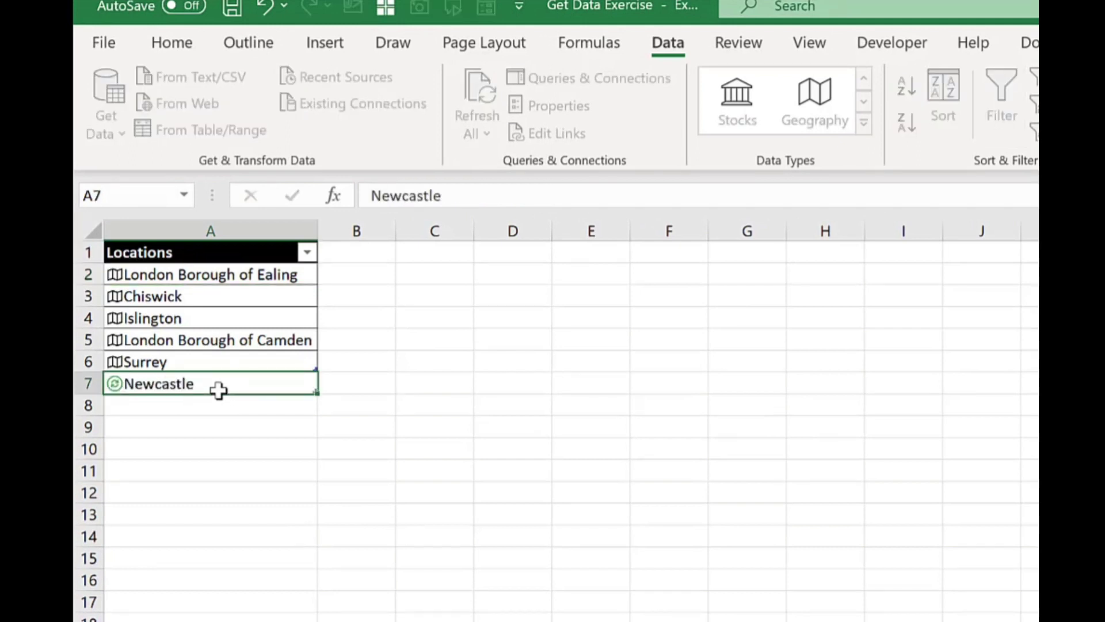
key("Down")
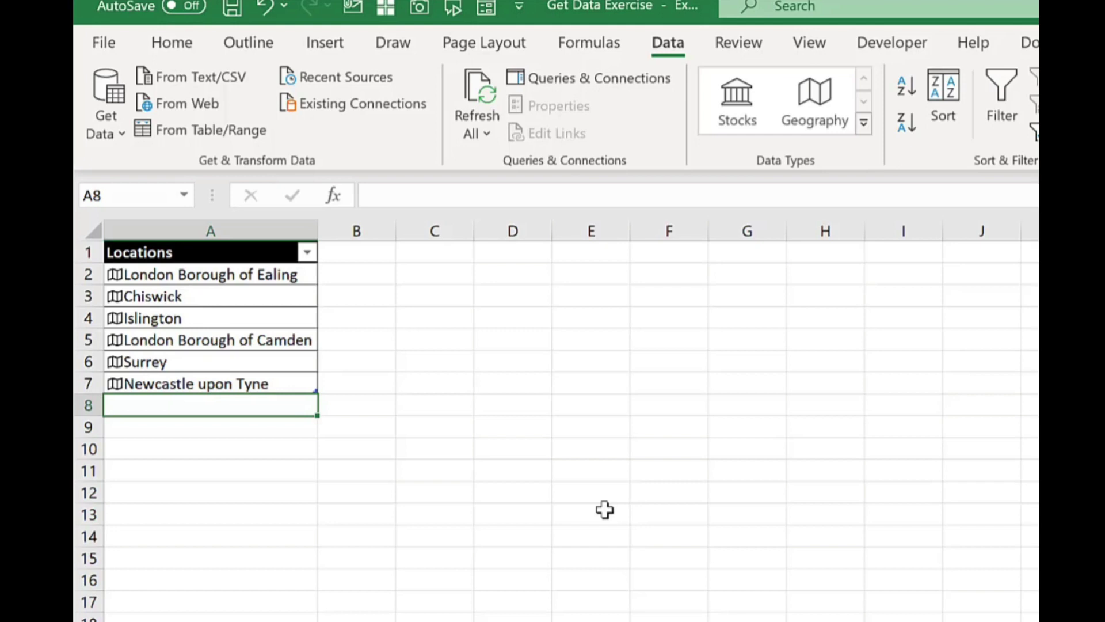
key("Up")
type("Newcastle")
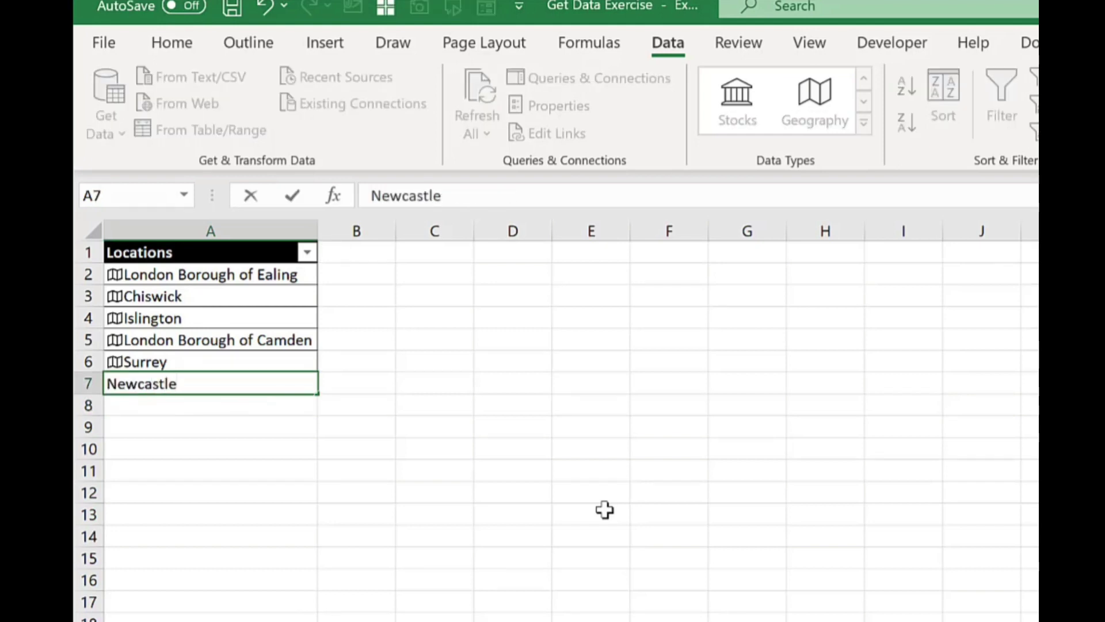
type(", county down")
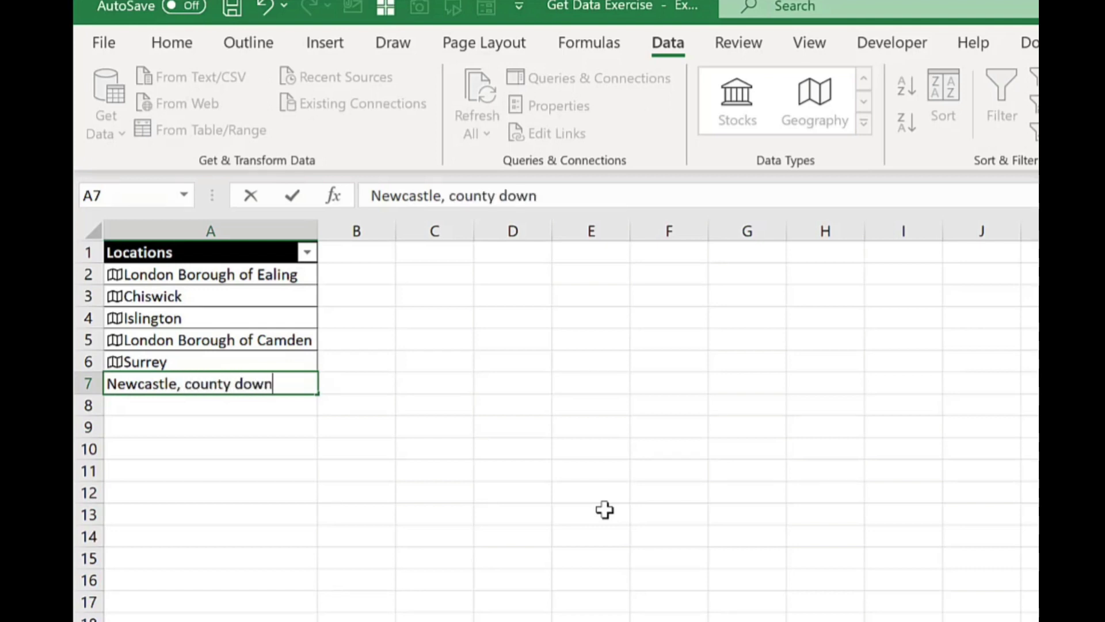
key("Return")
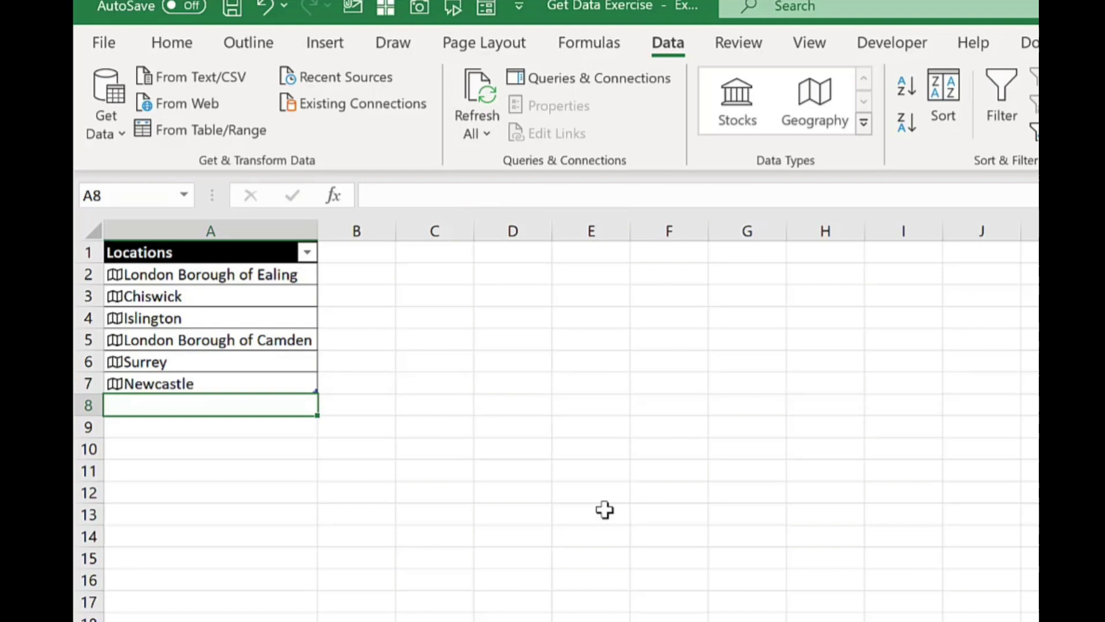
left_click(198, 383)
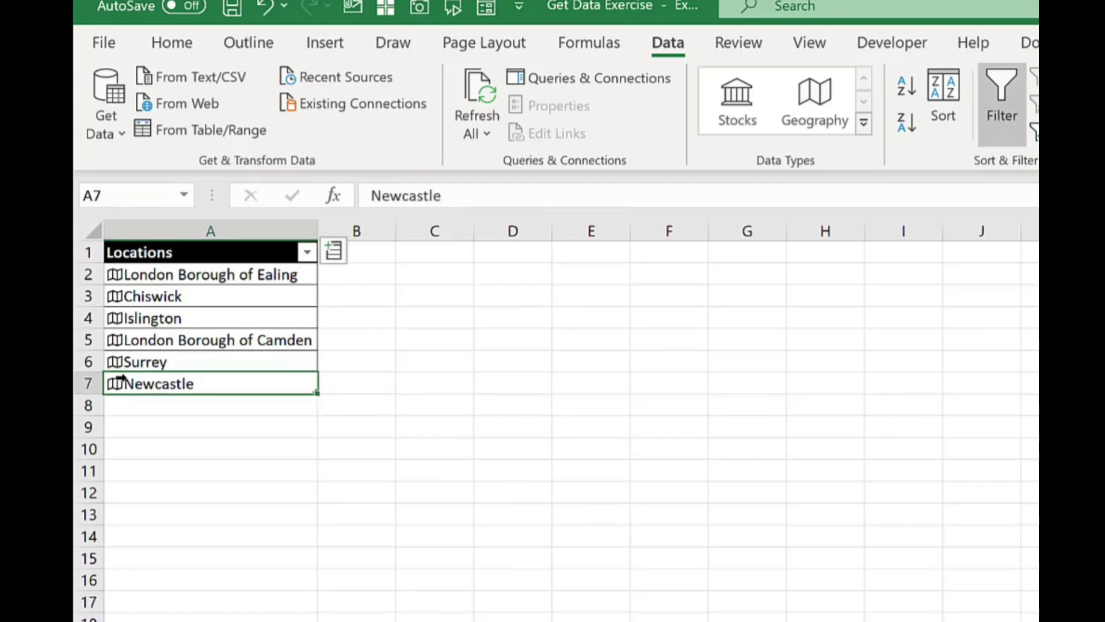
left_click(115, 389)
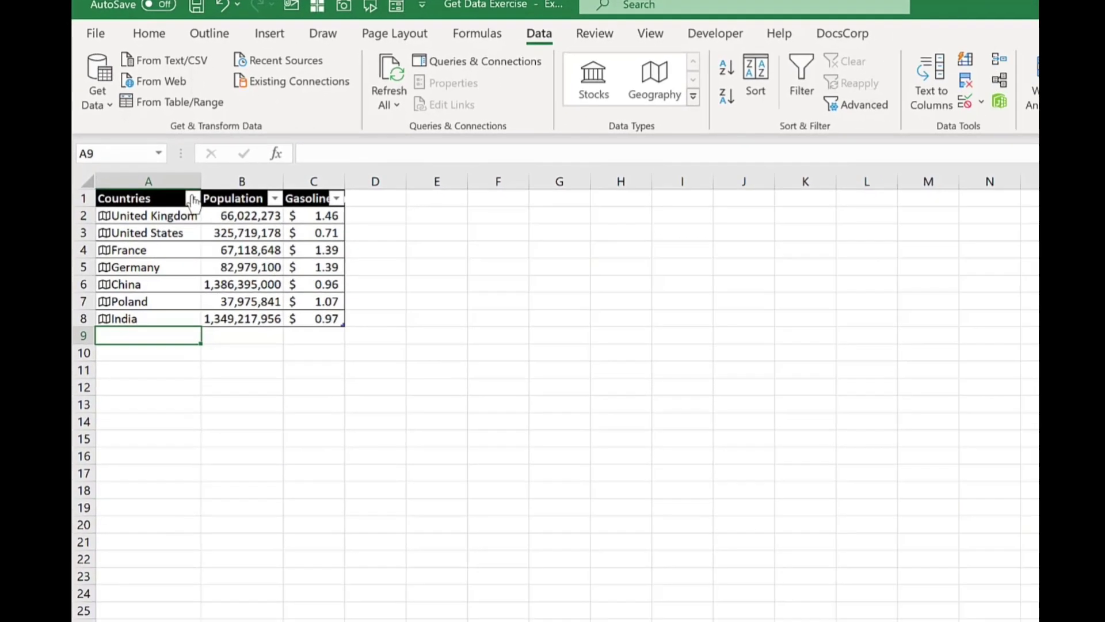
Step: Sort the Countries table by the GDP field, largest to smallest
left_click(227, 252)
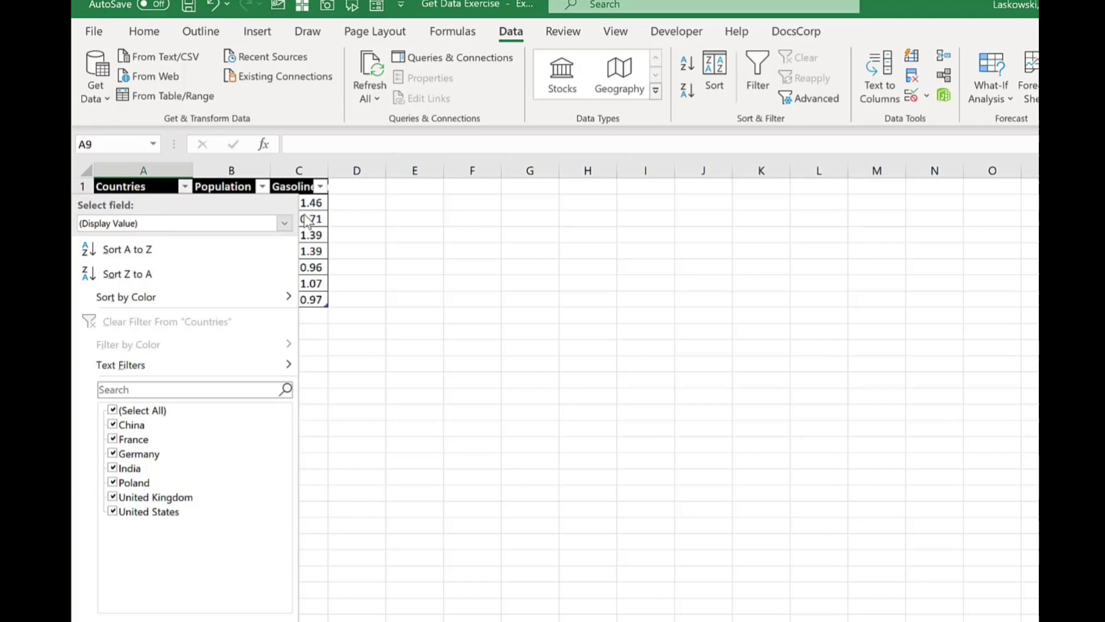
left_click(284, 223)
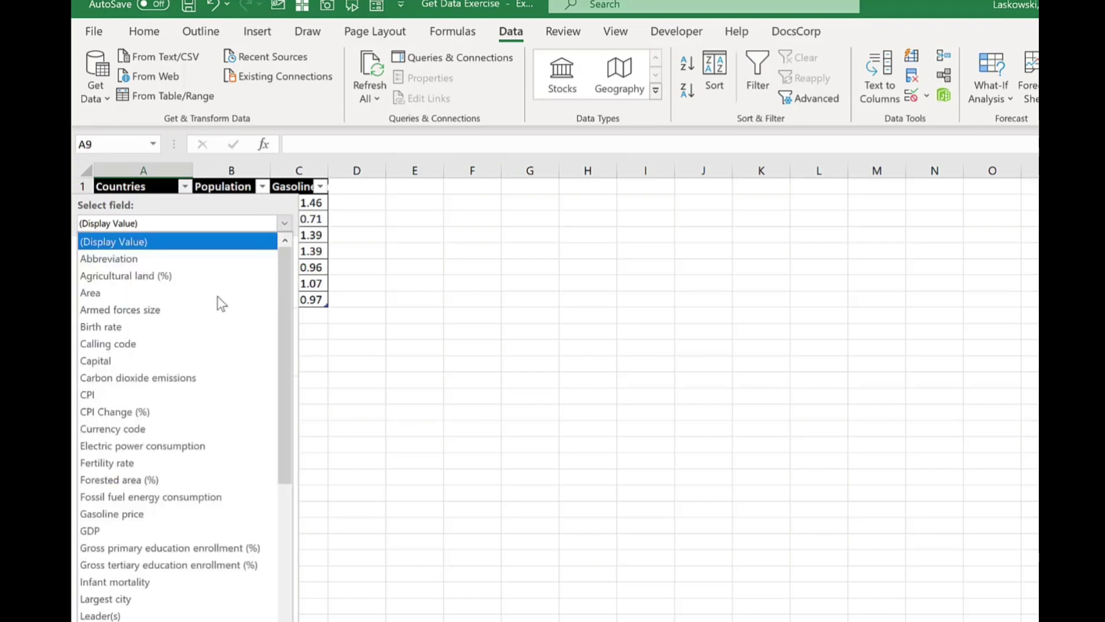
left_click(119, 531)
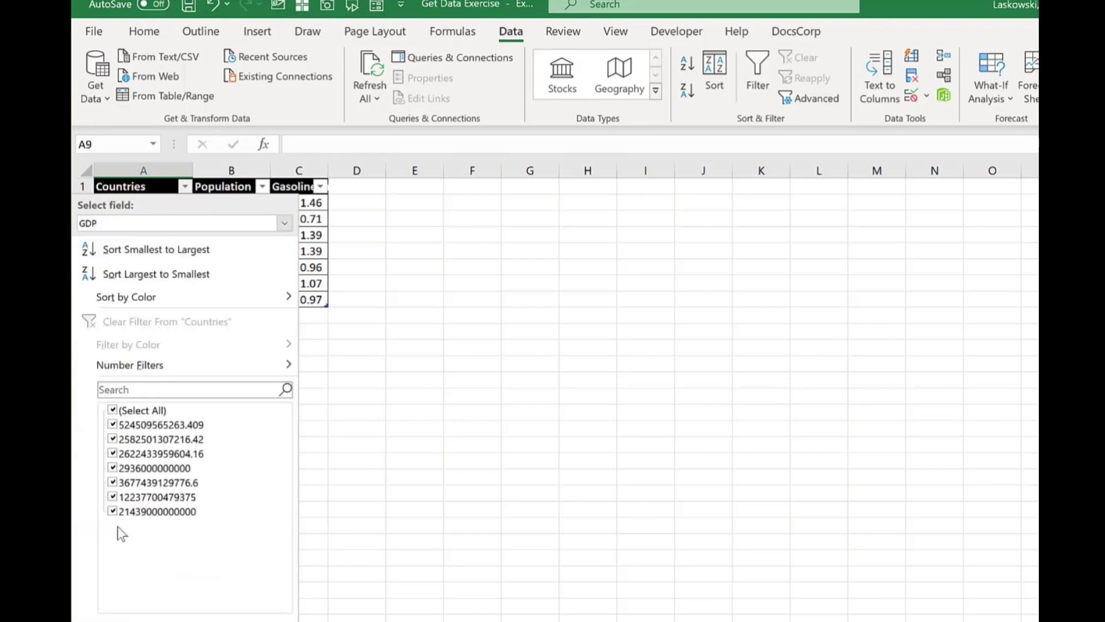
left_click(214, 280)
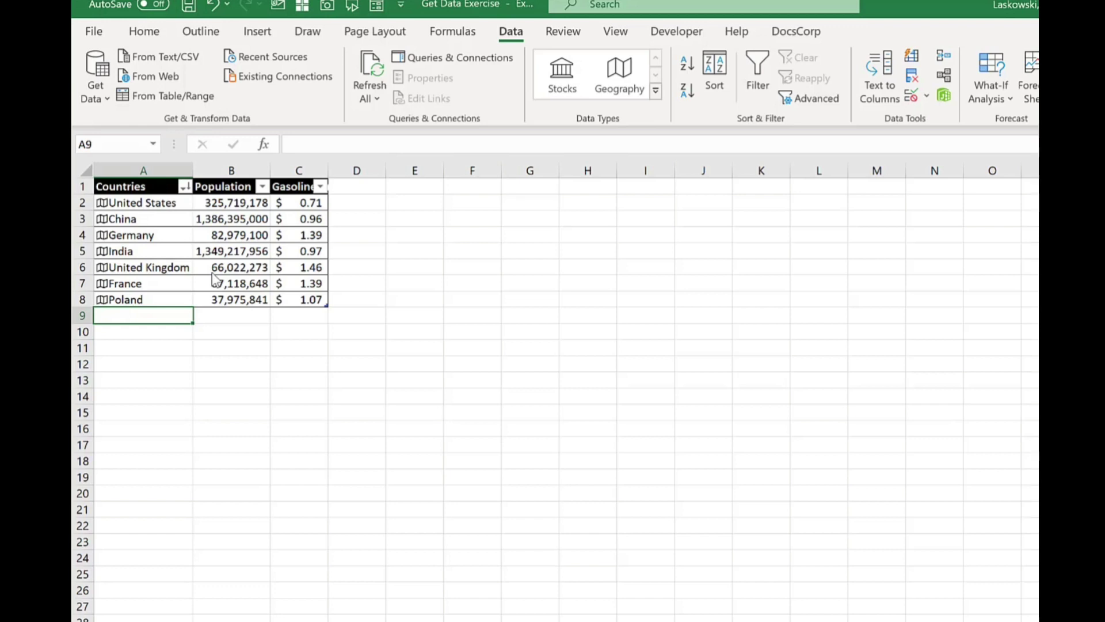
left_click(369, 81)
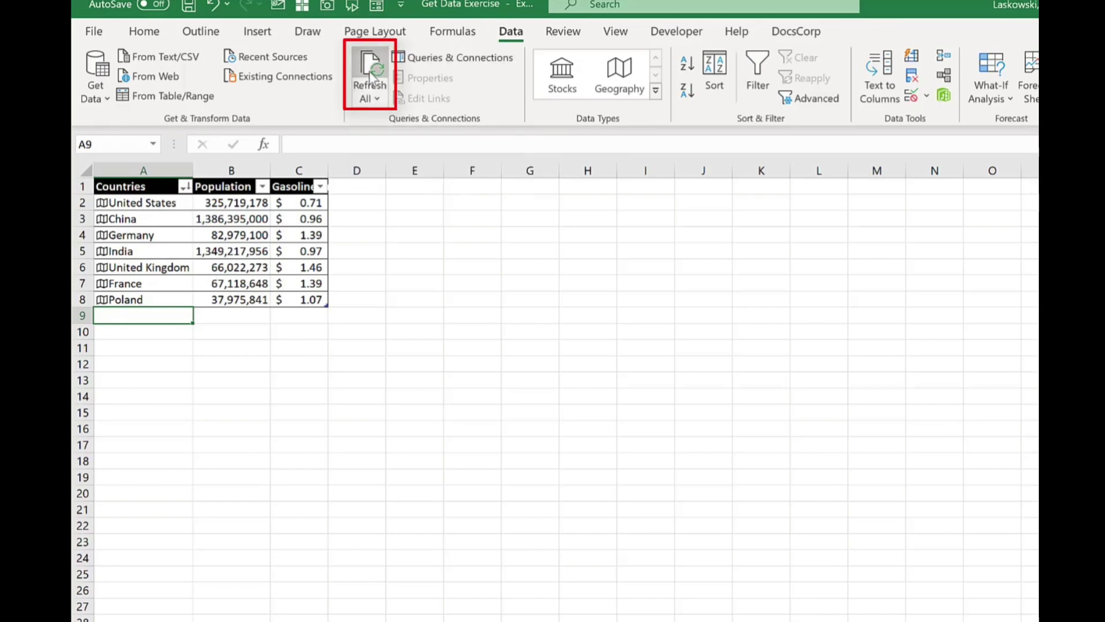